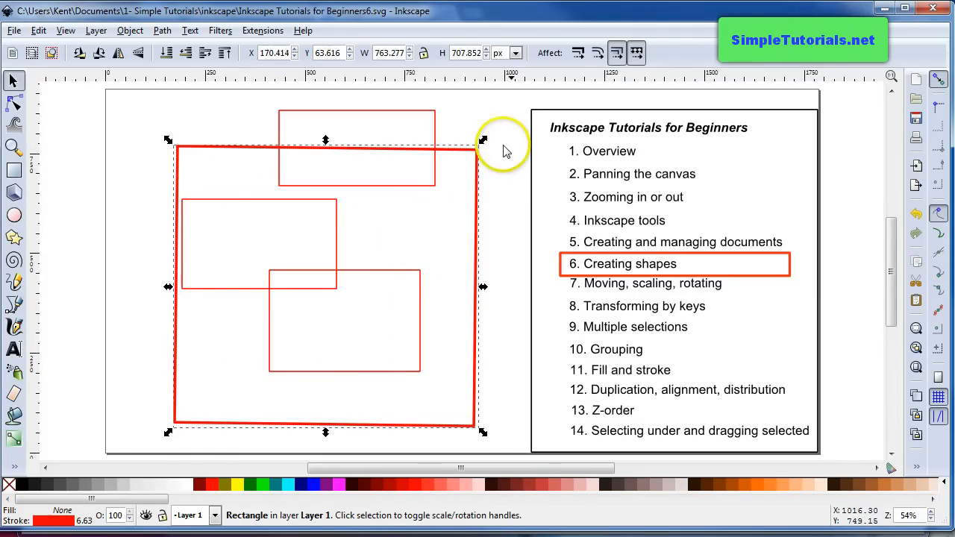
- Enlarge the thick red rectangle to about 847 by 764 px and turn on scaling of stroke width with objects
{"action": "mouse_move", "coordinate": [483, 142]}
{"action": "left_mouse_down"}
{"action": "mouse_move", "coordinate": [405, 207]}
{"action": "mouse_move", "coordinate": [275, 345]}
{"action": "mouse_move", "coordinate": [448, 196]}
{"action": "mouse_move", "coordinate": [522, 112]}
{"action": "mouse_move", "coordinate": [518, 123]}
{"action": "left_mouse_up"}
{"action": "left_click", "coordinate": [286, 337]}
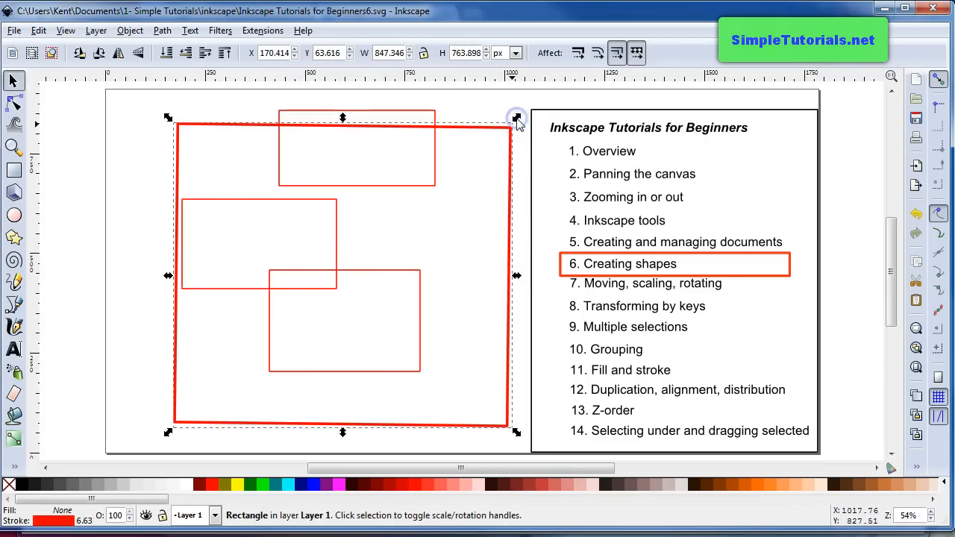
{"action": "left_click", "coordinate": [580, 54]}
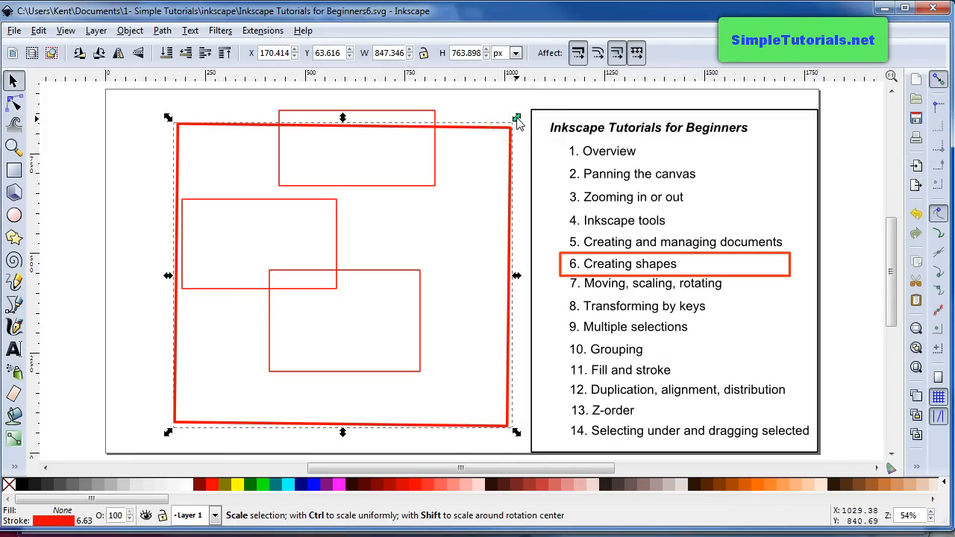
{"action": "left_click", "coordinate": [577, 55]}
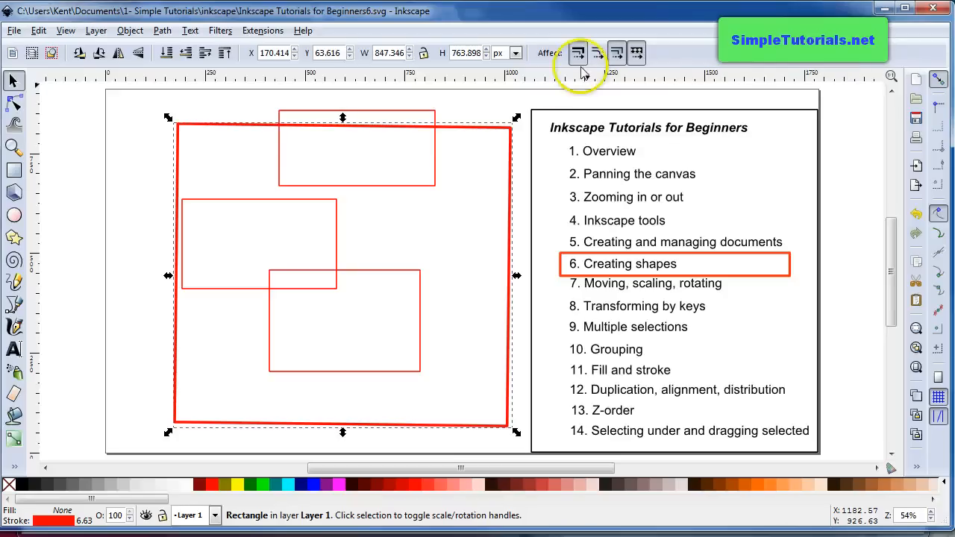
- Round the corners of the large red rectangle with a radius of about 67 px
{"action": "double_click", "coordinate": [222, 126]}
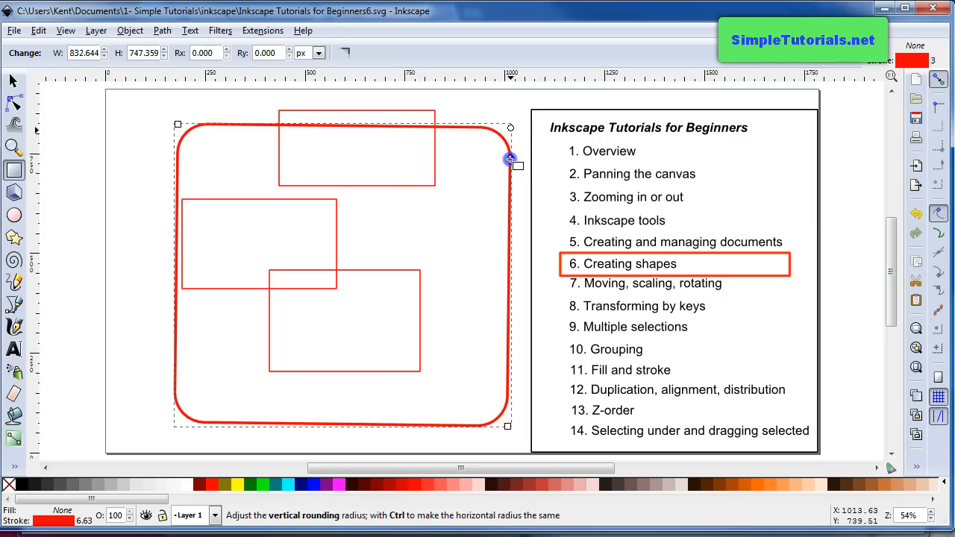
{"action": "left_click_drag", "start_coordinate": [512, 153], "coordinate": [510, 155]}
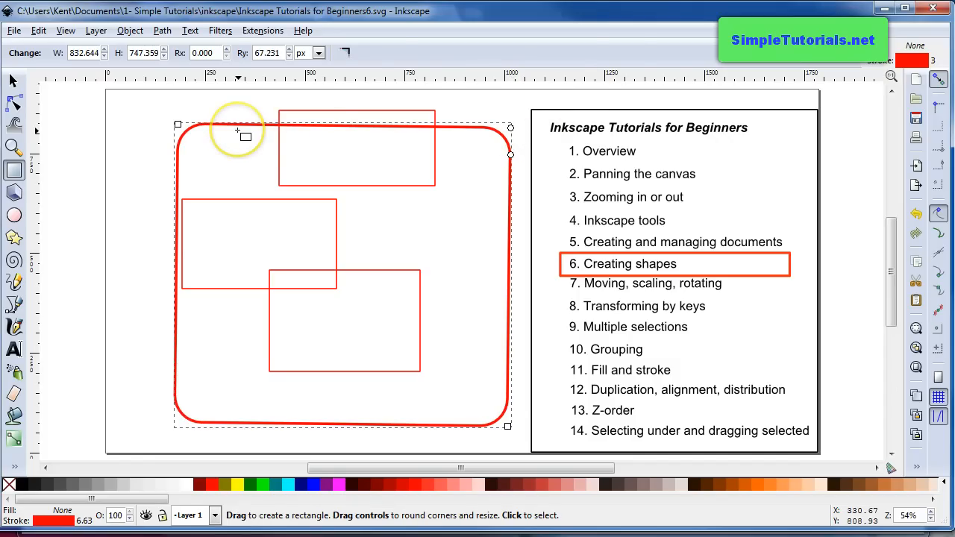
{"action": "key", "text": "s"}
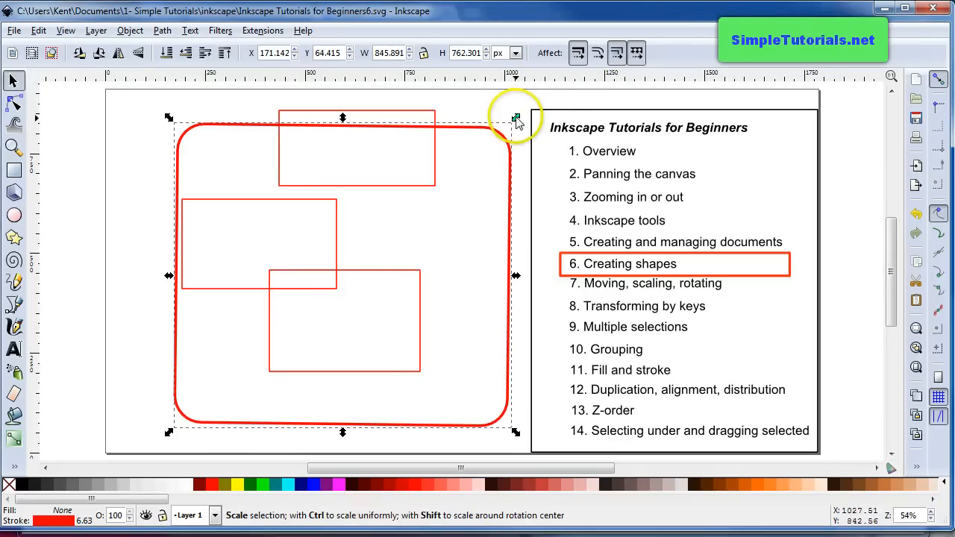
- Turn on corner radius scaling and shrink the rounded rectangle to about 334 by 271 px
{"action": "mouse_move", "coordinate": [515, 118]}
{"action": "left_mouse_down"}
{"action": "mouse_move", "coordinate": [346, 262]}
{"action": "mouse_move", "coordinate": [503, 105]}
{"action": "left_mouse_up"}
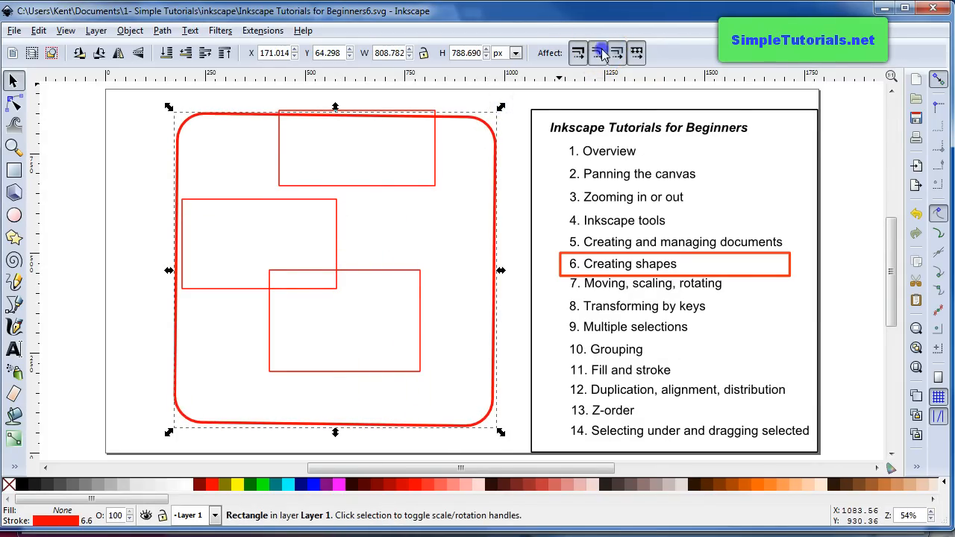
{"action": "left_click", "coordinate": [599, 53]}
{"action": "left_click_drag", "start_coordinate": [500, 109], "coordinate": [311, 315]}
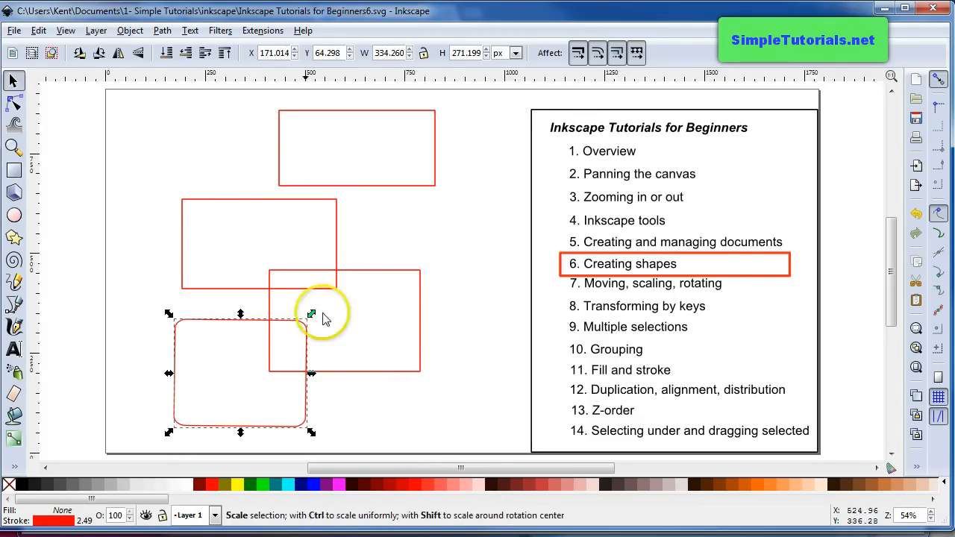
- Add an enlarged duplicate of the small rounded rectangle, about 762 by 645 px, shifted slightly up the page
{"action": "right_click", "coordinate": [259, 323]}
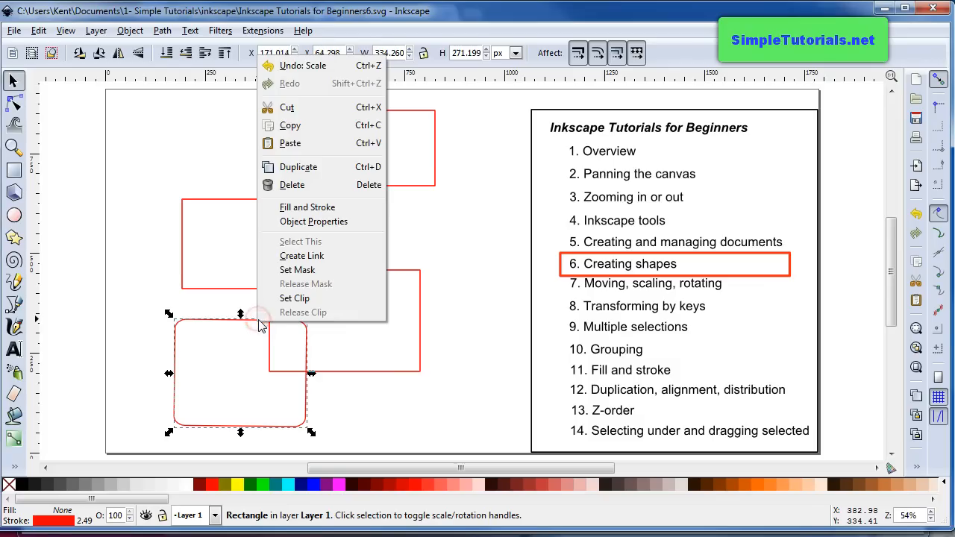
{"action": "left_click", "coordinate": [295, 166]}
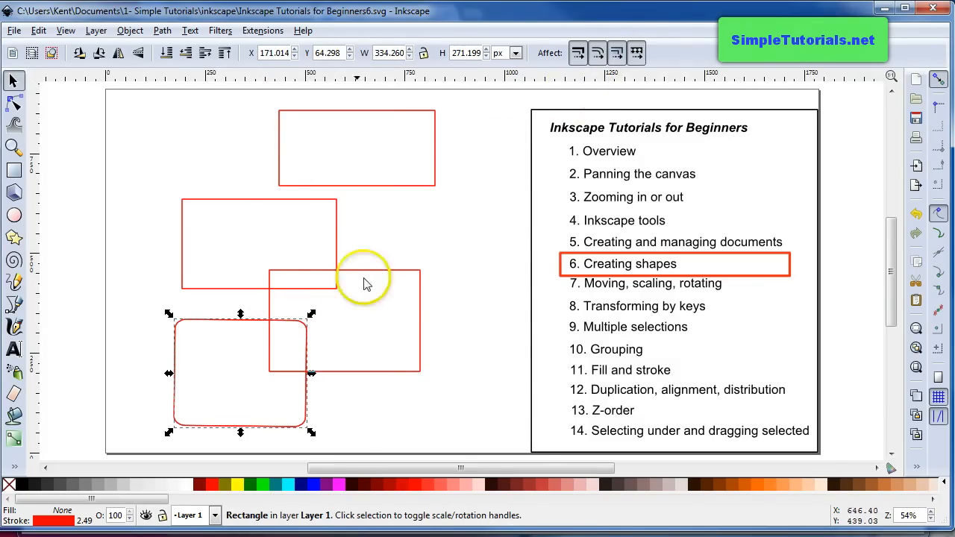
{"action": "left_click_drag", "start_coordinate": [311, 314], "coordinate": [482, 170]}
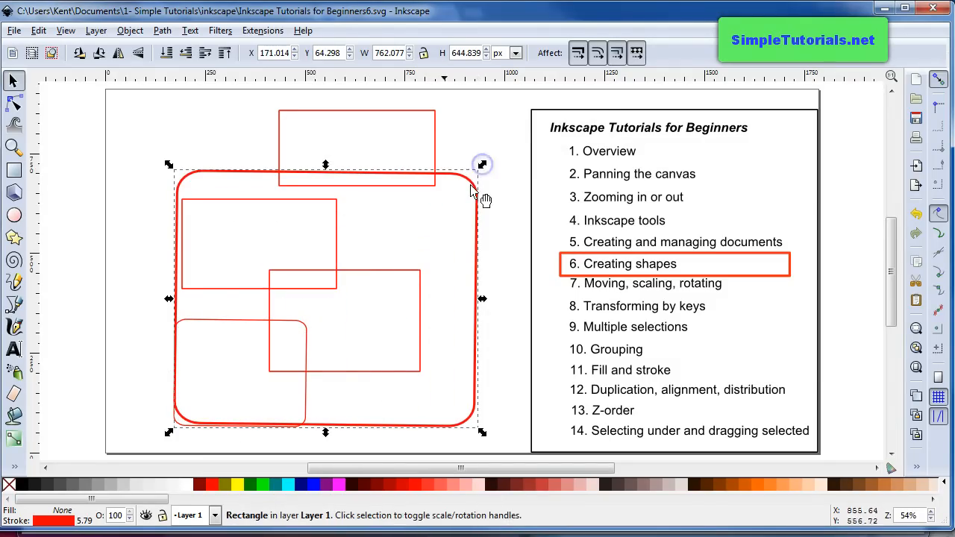
{"action": "left_click_drag", "start_coordinate": [475, 210], "coordinate": [469, 181]}
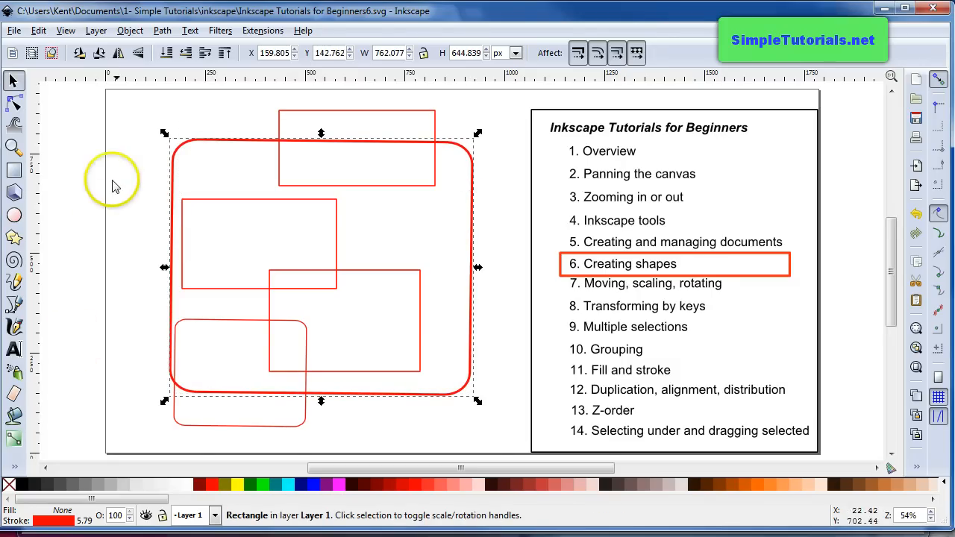
- Delete all the red rectangles beside the tutorial list
{"action": "left_click", "coordinate": [122, 87]}
{"action": "left_click_drag", "start_coordinate": [122, 88], "coordinate": [499, 452]}
{"action": "key", "text": "Delete"}
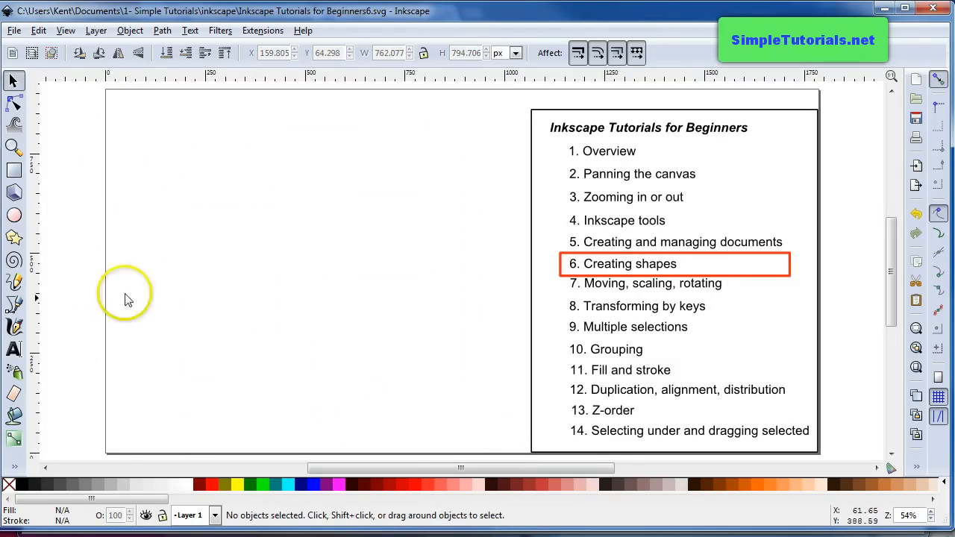
- Draw a constrained square about 278 px wide on the empty area and make its corners sharp
{"action": "left_click", "coordinate": [14, 170]}
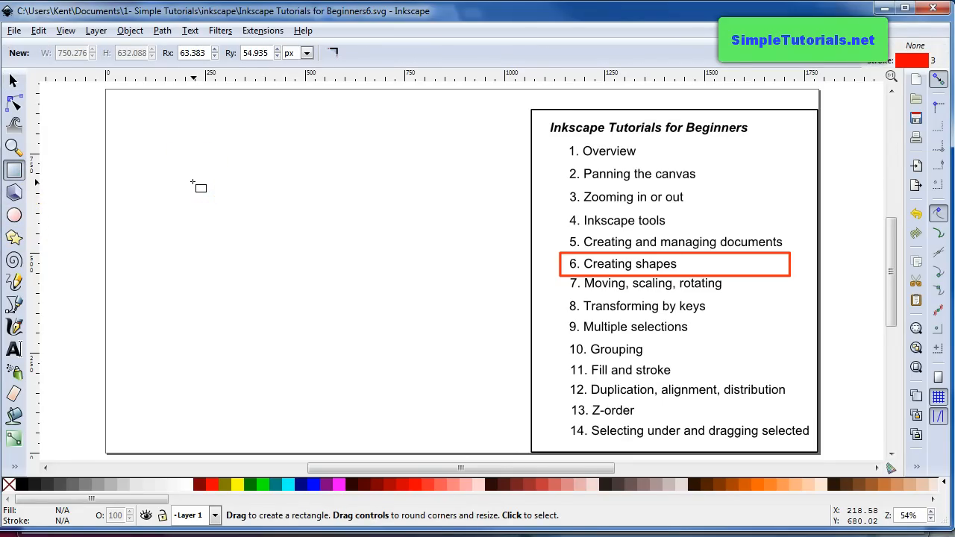
{"action": "key", "text": "ctrl"}
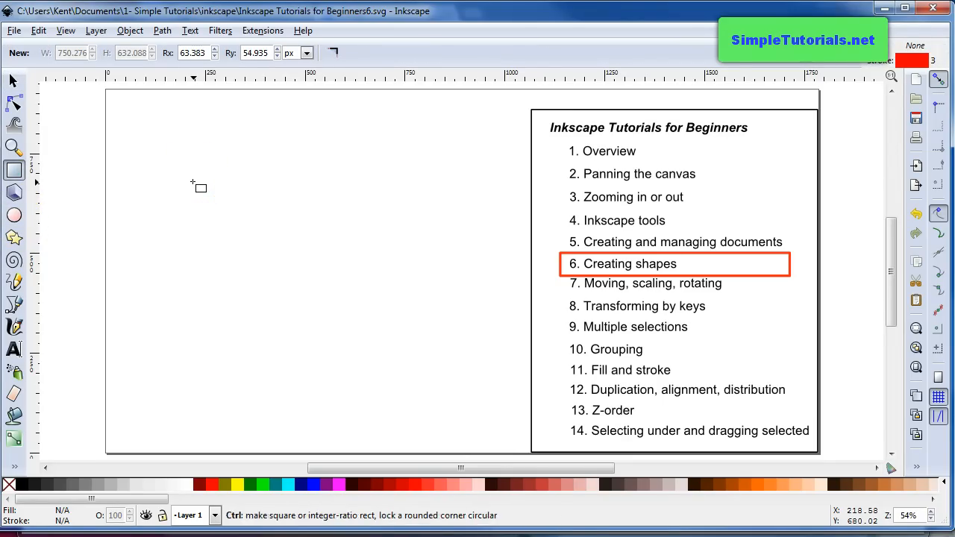
{"action": "left_click_drag", "start_coordinate": [193, 182], "coordinate": [330, 292]}
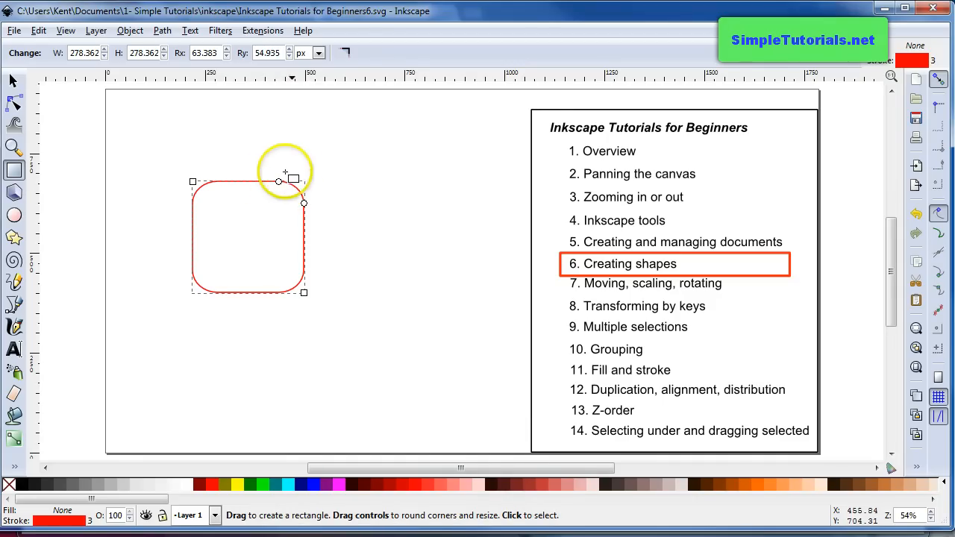
{"action": "left_click", "coordinate": [345, 53]}
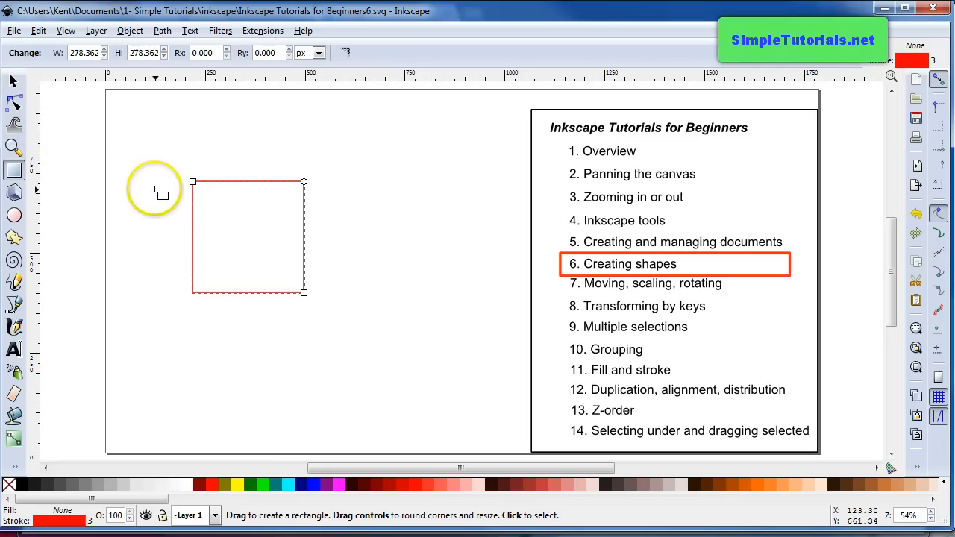
{"action": "key", "text": "s"}
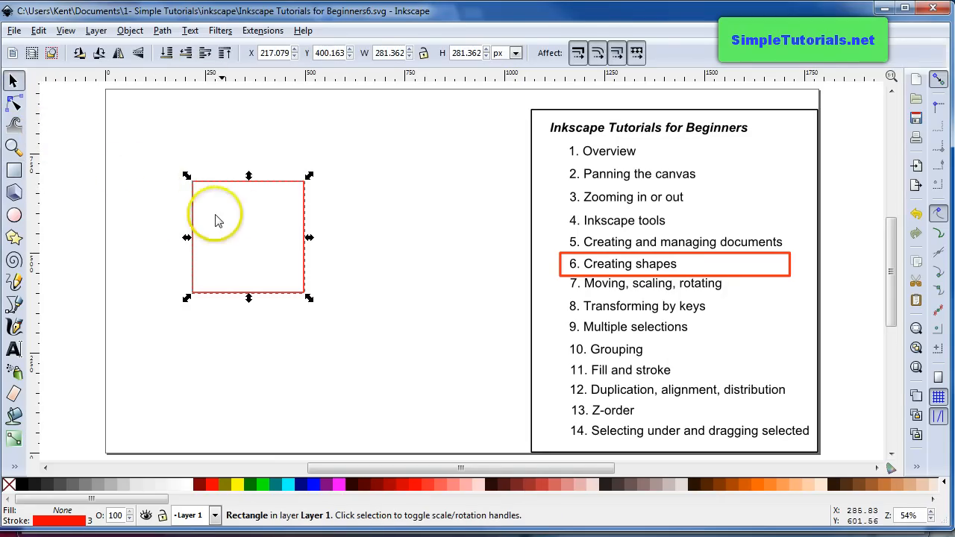
- Draw a second constrained square about 262 px wide, above and to the right of the first one
{"action": "left_click", "coordinate": [14, 171]}
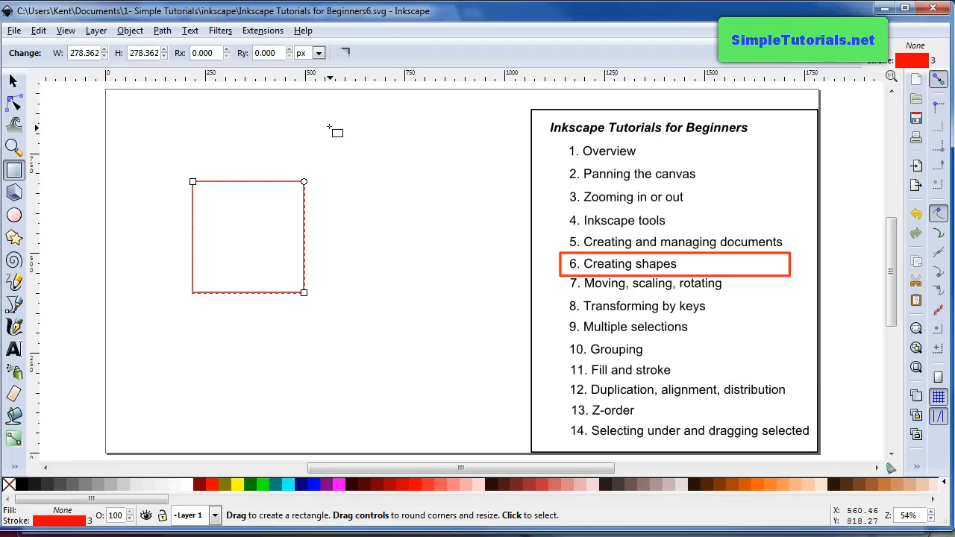
{"action": "key", "text": "ctrl"}
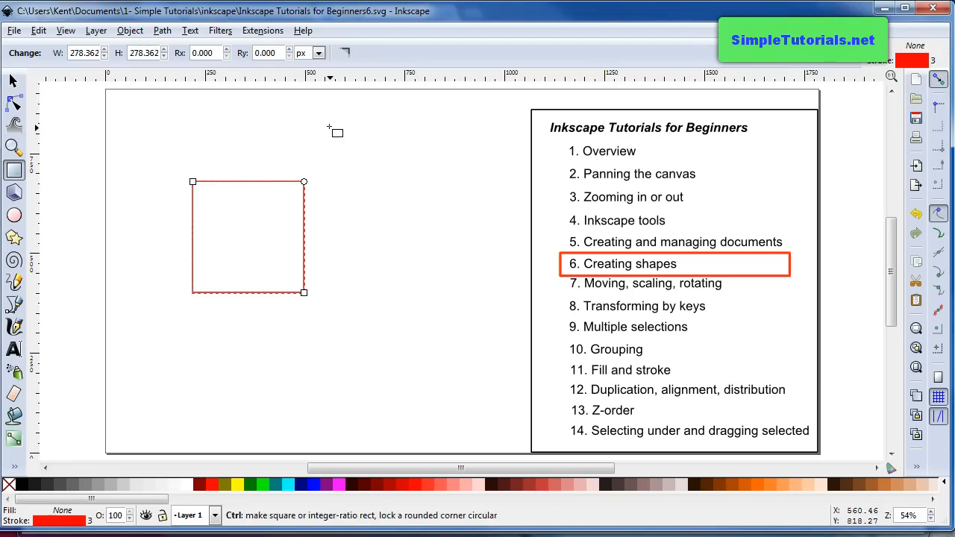
{"action": "left_click_drag", "start_coordinate": [329, 126], "coordinate": [442, 231]}
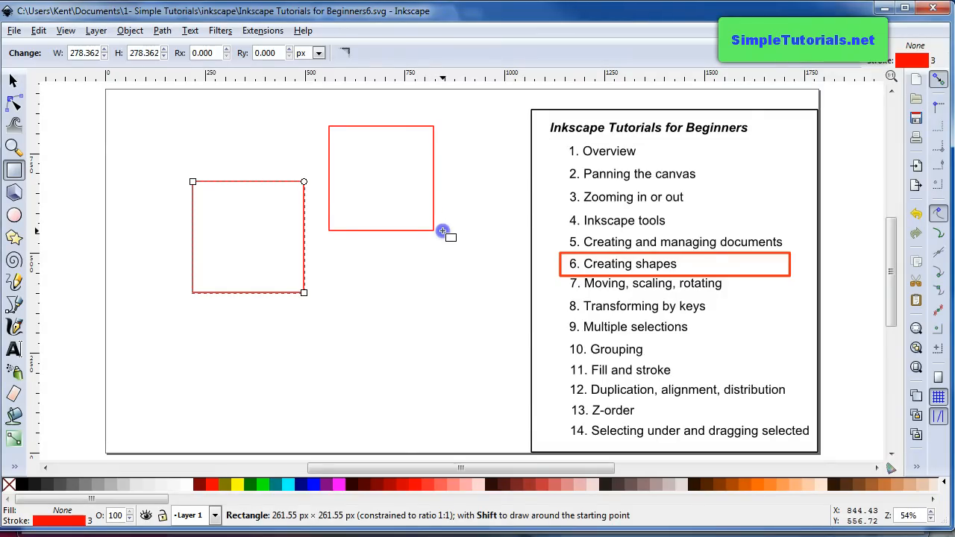
{"action": "left_click_drag", "start_coordinate": [442, 231], "coordinate": [443, 231]}
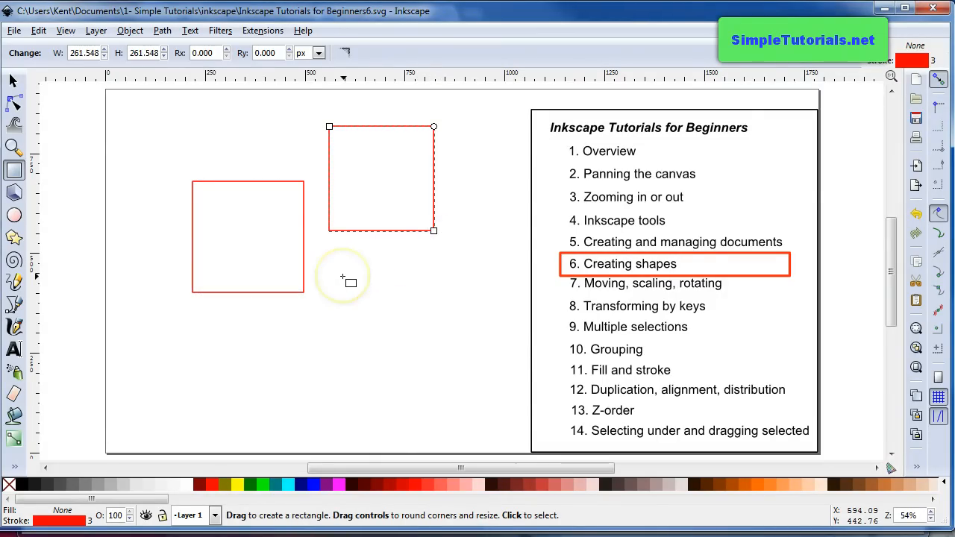
- Draw two nested rectangles outward from their centre between the squares, about 295 by 243 px and 411 by 318 px
{"action": "key", "text": "shift"}
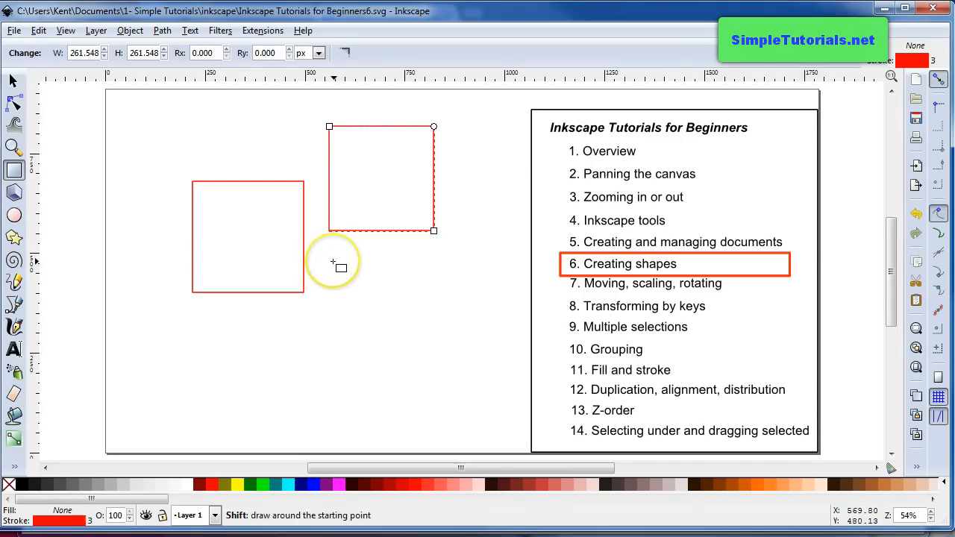
{"action": "mouse_move", "coordinate": [333, 262]}
{"action": "left_mouse_down"}
{"action": "mouse_move", "coordinate": [394, 311]}
{"action": "mouse_move", "coordinate": [441, 290]}
{"action": "mouse_move", "coordinate": [424, 326]}
{"action": "mouse_move", "coordinate": [401, 335]}
{"action": "mouse_move", "coordinate": [391, 310]}
{"action": "left_mouse_up"}
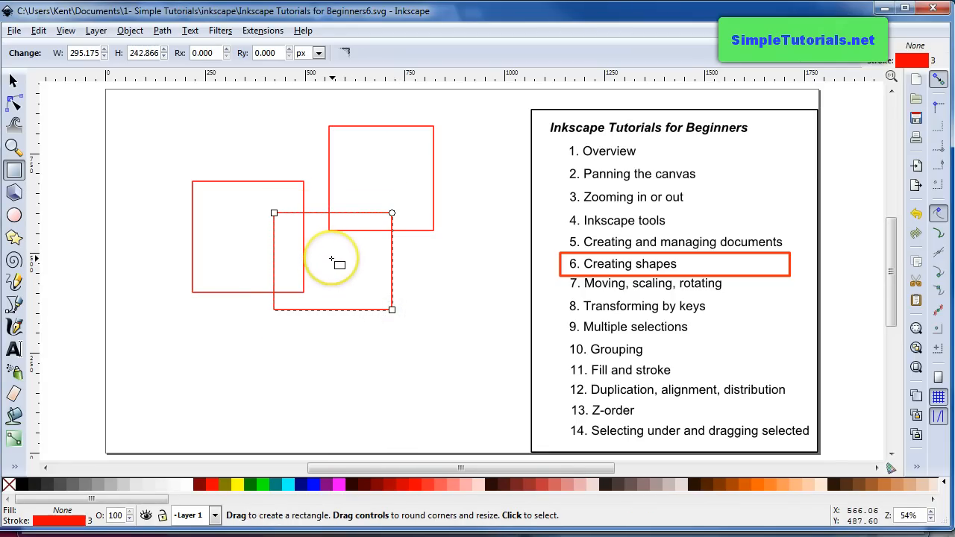
{"action": "key", "text": "shift"}
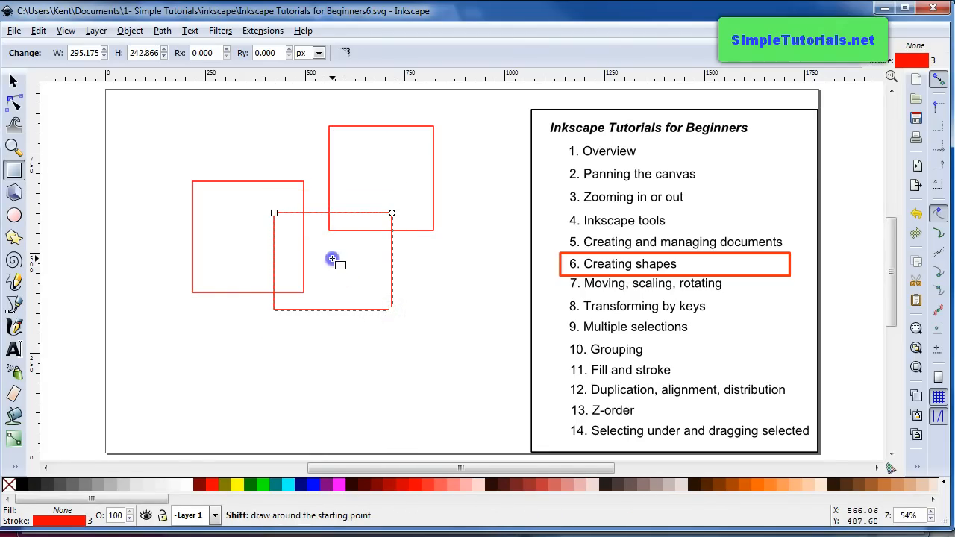
{"action": "mouse_move", "coordinate": [332, 259]}
{"action": "left_mouse_down"}
{"action": "mouse_move", "coordinate": [388, 313]}
{"action": "mouse_move", "coordinate": [415, 323]}
{"action": "left_mouse_up"}
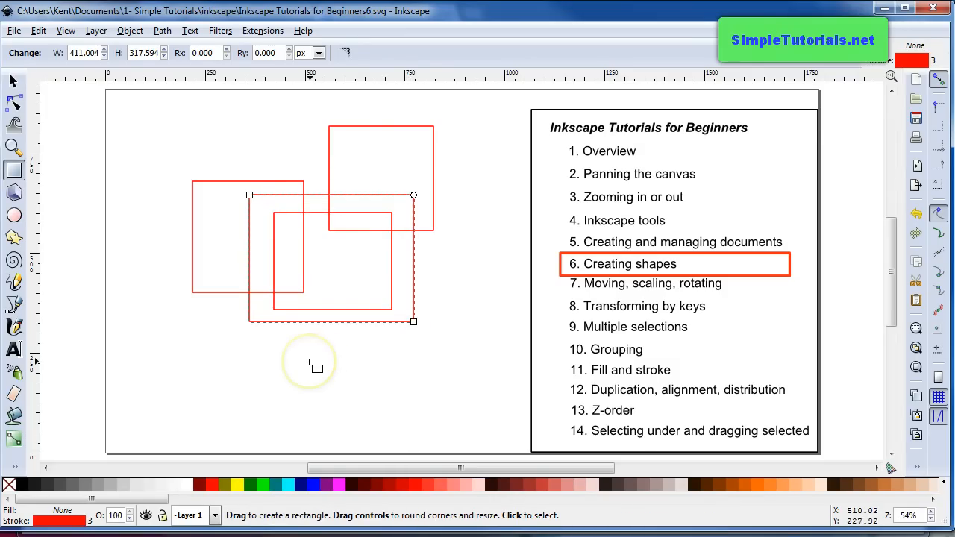
- Draw two small squares below the nested rectangles, about 149 px and 161 px wide
{"action": "left_click_drag", "start_coordinate": [253, 340], "coordinate": [312, 386]}
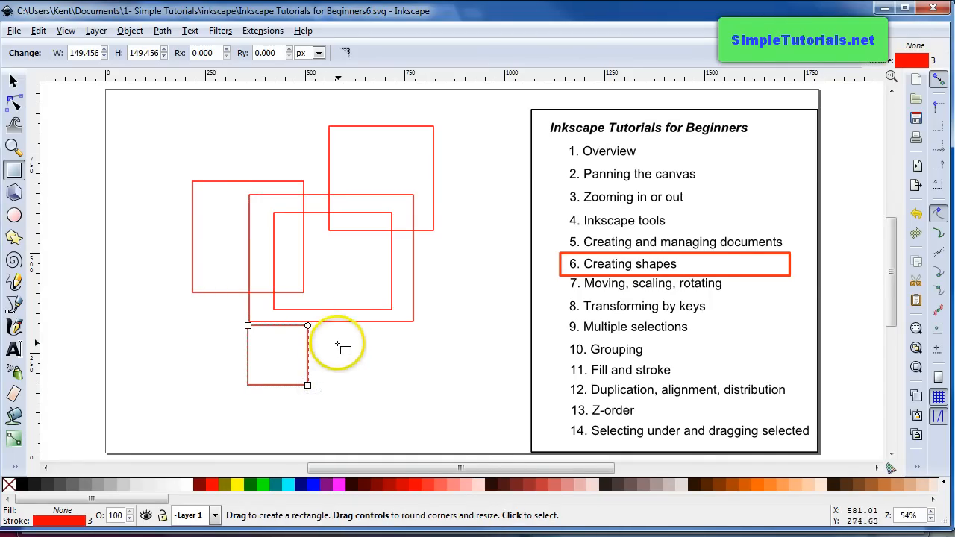
{"action": "key", "text": "ctrl"}
{"action": "mouse_move", "coordinate": [322, 315]}
{"action": "left_mouse_down"}
{"action": "mouse_move", "coordinate": [383, 386]}
{"action": "mouse_move", "coordinate": [370, 367]}
{"action": "left_mouse_up"}
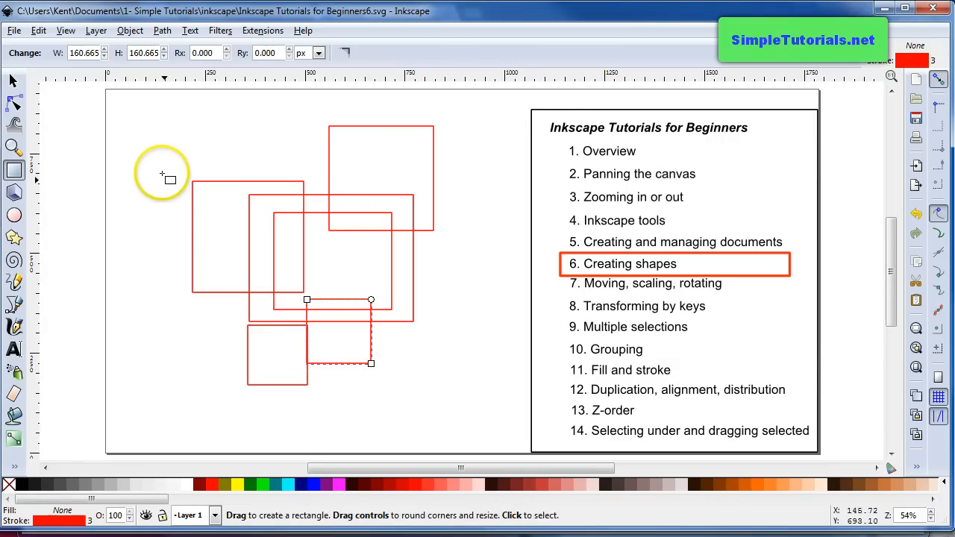
- Try drawing a ratio-constrained rectangle near the page's upper-left corner at 1:1, golden ratio and 2:1 proportions
{"action": "key", "text": "ctrl"}
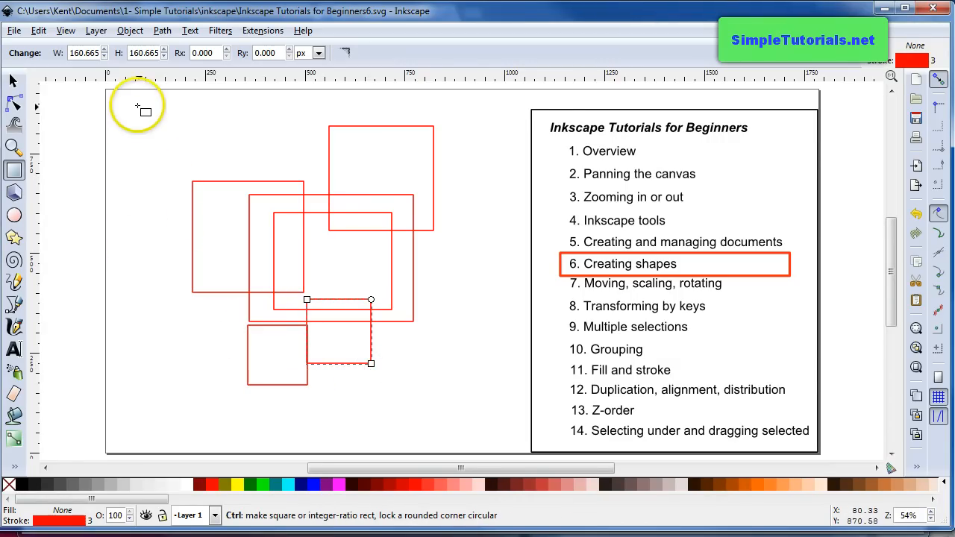
{"action": "left_click_drag", "start_coordinate": [133, 113], "coordinate": [185, 163]}
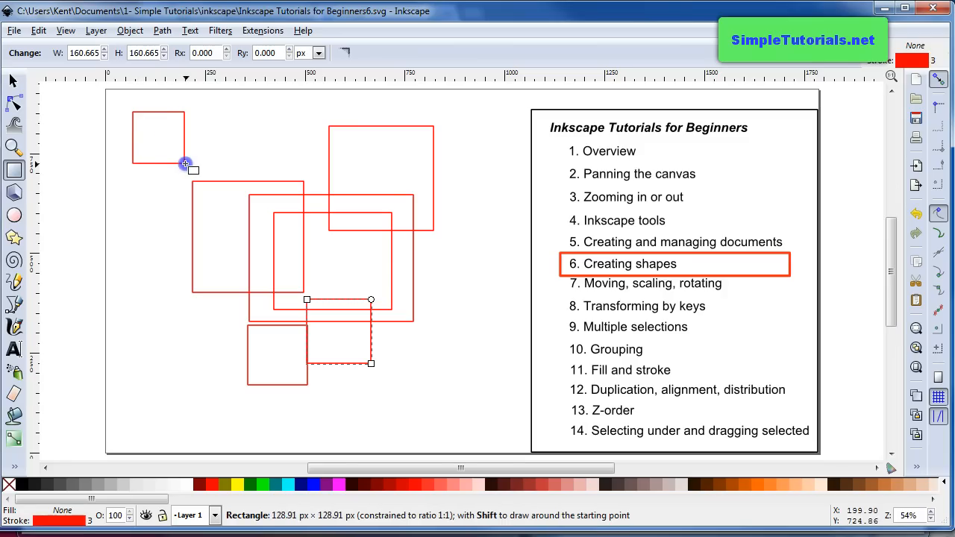
{"action": "left_click_drag", "start_coordinate": [191, 164], "coordinate": [201, 164]}
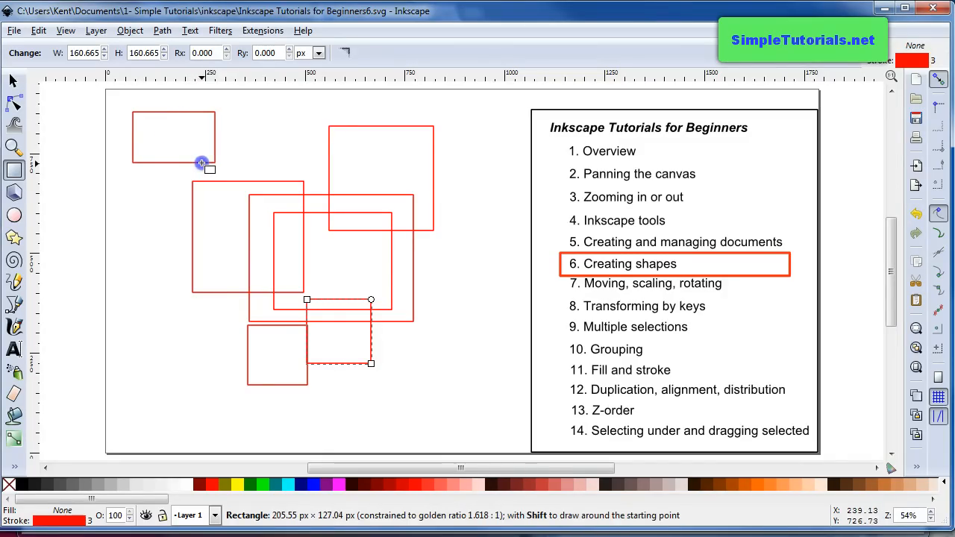
{"action": "left_click_drag", "start_coordinate": [203, 164], "coordinate": [222, 162]}
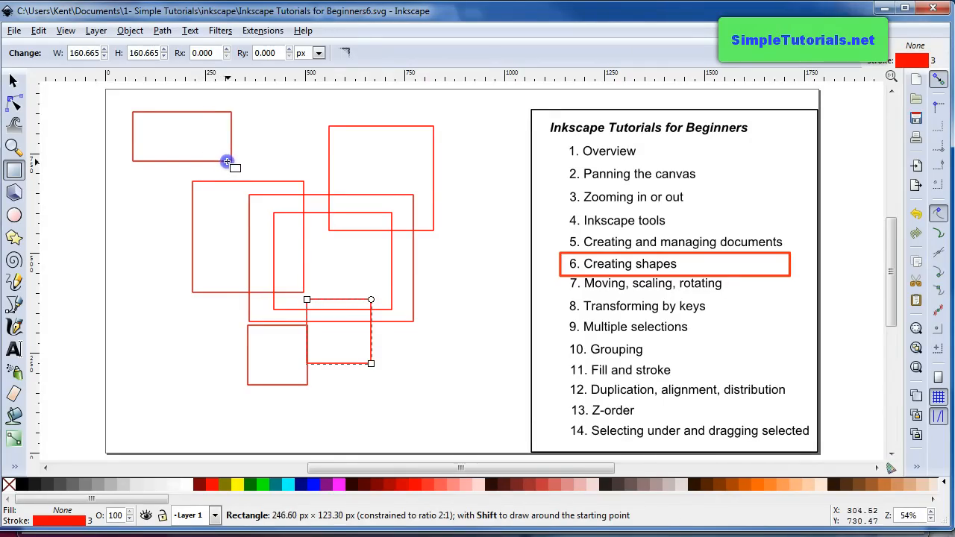
{"action": "left_click_drag", "start_coordinate": [227, 161], "coordinate": [201, 172]}
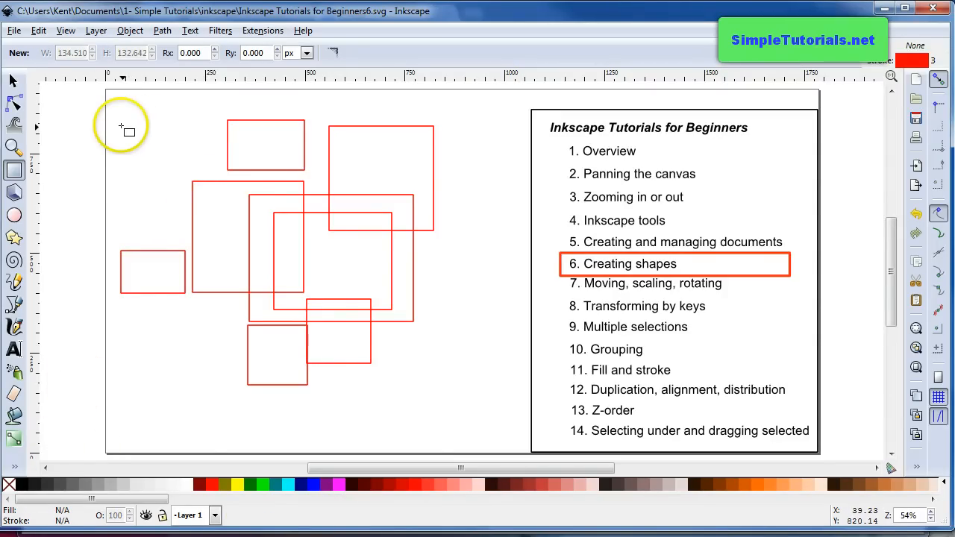
- Draw a rectangle about 176 by 116 px near the page's upper-left corner
{"action": "left_click_drag", "start_coordinate": [117, 127], "coordinate": [187, 174]}
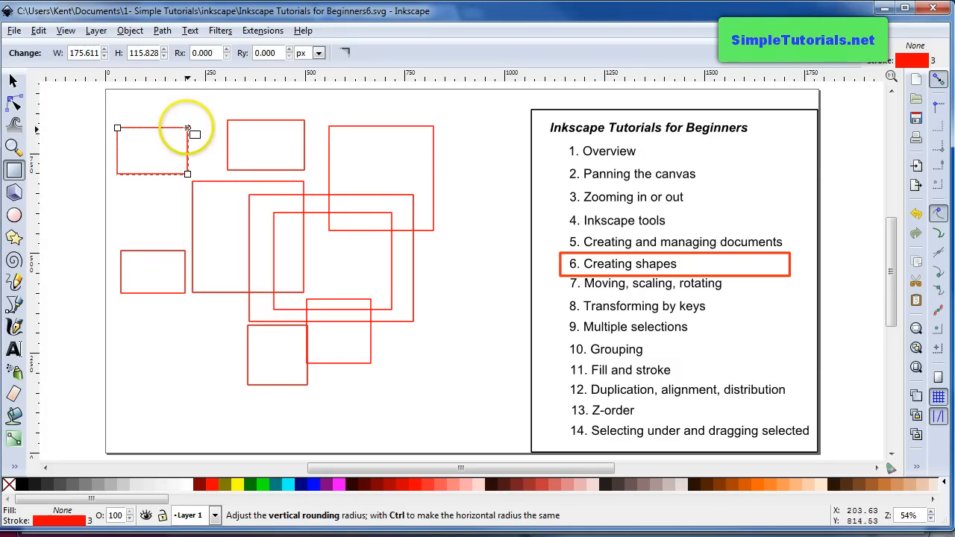
{"action": "left_click_drag", "start_coordinate": [187, 128], "coordinate": [190, 122]}
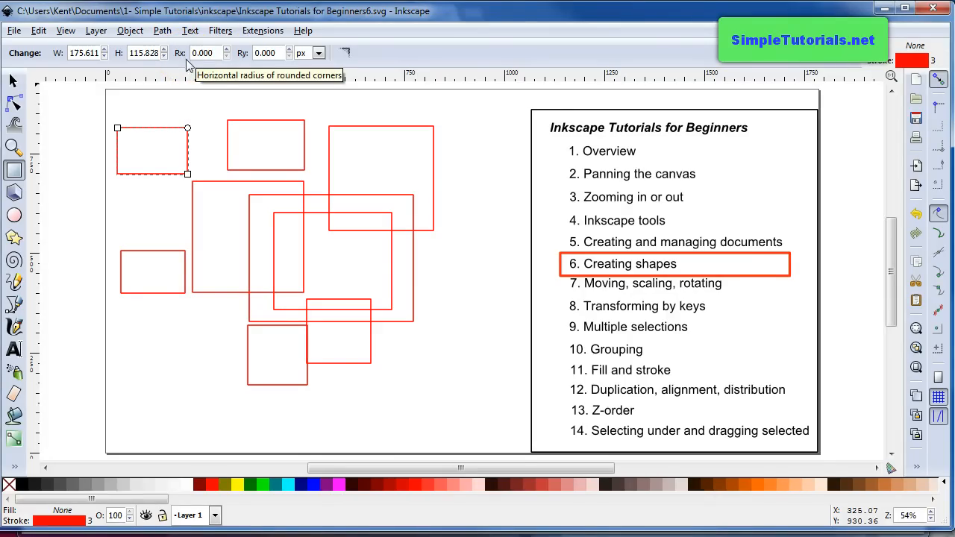
- Round the upper-left rectangle's corners with a horizontal radius of 66.3 px and a vertical radius of 18.2 px
{"action": "left_click", "coordinate": [224, 53]}
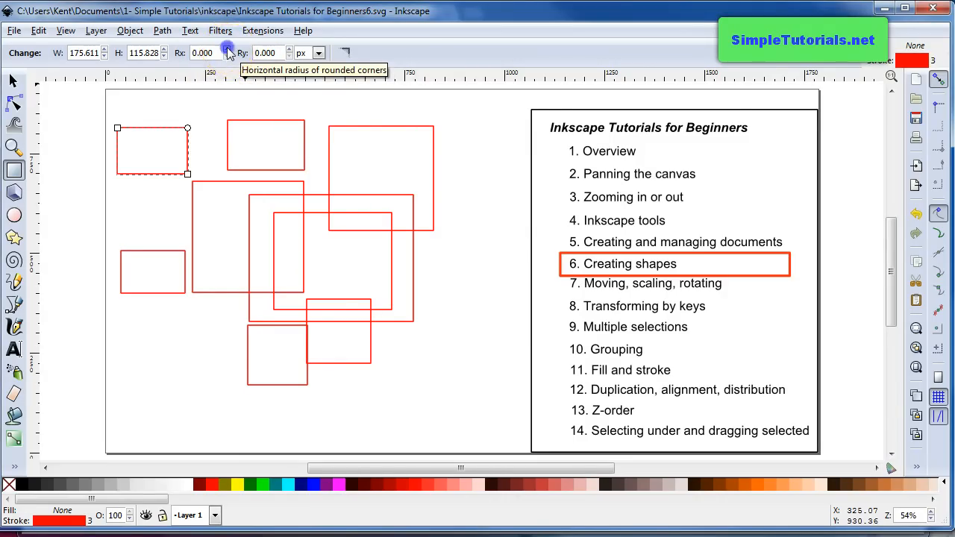
{"action": "left_click", "coordinate": [227, 49]}
{"action": "left_click_drag", "start_coordinate": [227, 50], "coordinate": [227, 50]}
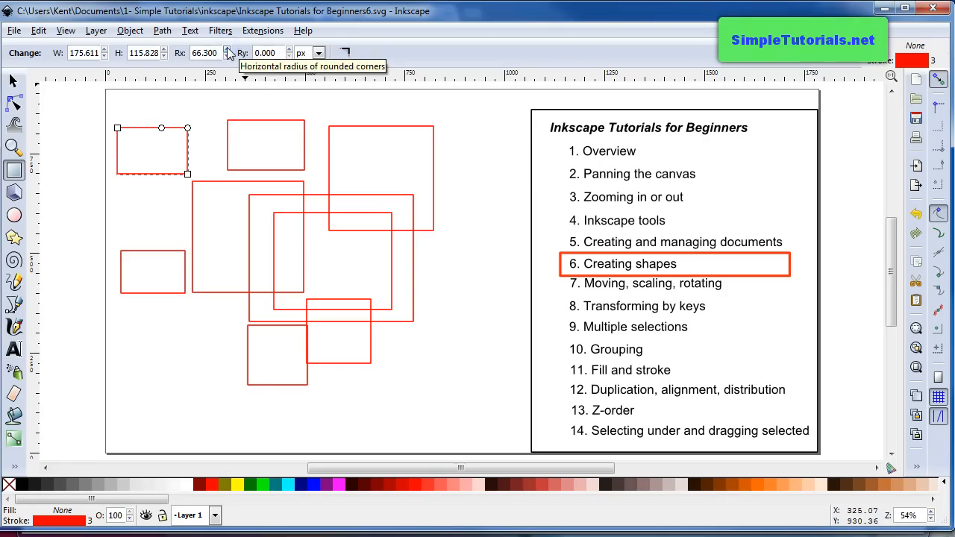
{"action": "left_click", "coordinate": [289, 50]}
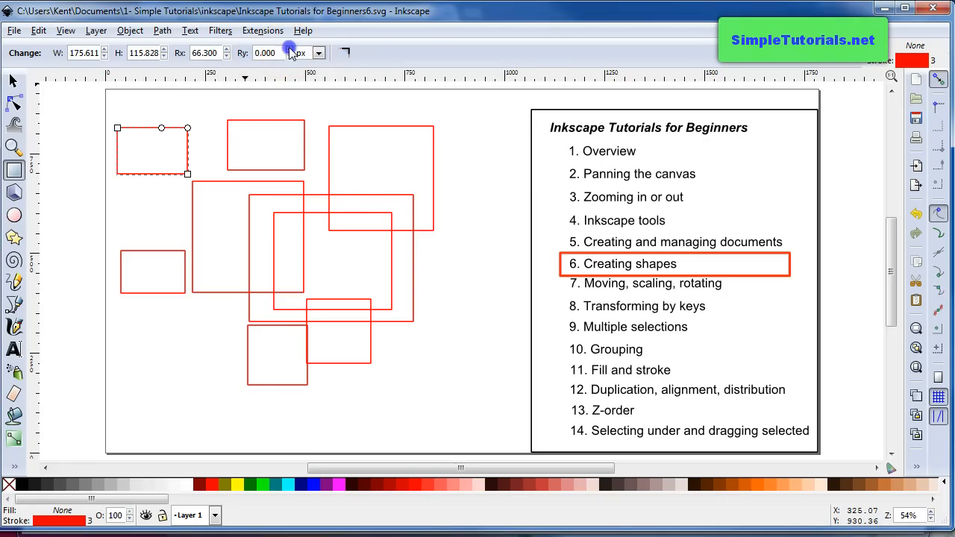
{"action": "left_click_drag", "start_coordinate": [289, 50], "coordinate": [290, 49]}
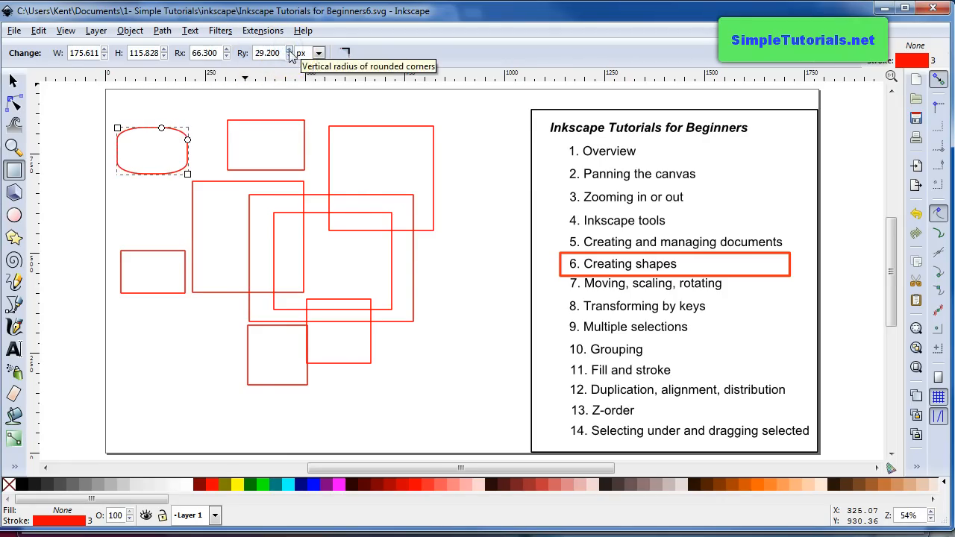
{"action": "left_click", "coordinate": [289, 57]}
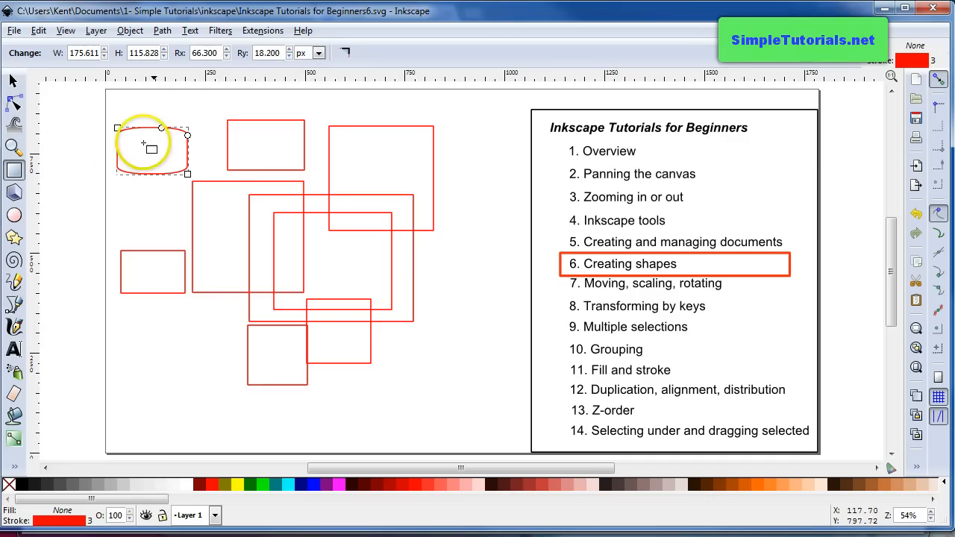
- Flatten the upper-left rectangle's corners with its rounding handles, and round them evenly to a radius of about 37.4 px
{"action": "left_click", "coordinate": [161, 129]}
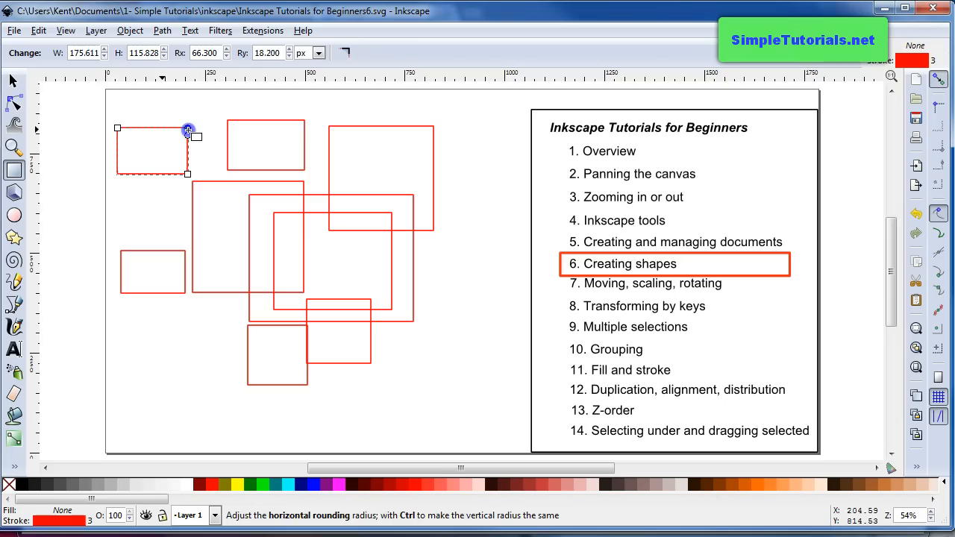
{"action": "left_click_drag", "start_coordinate": [188, 132], "coordinate": [188, 128]}
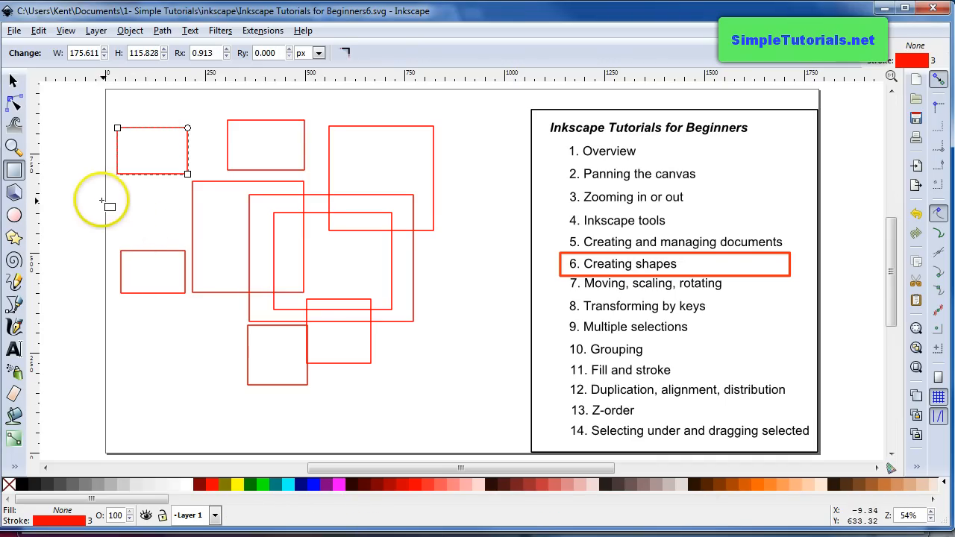
{"action": "left_click_drag", "start_coordinate": [188, 127], "coordinate": [187, 142]}
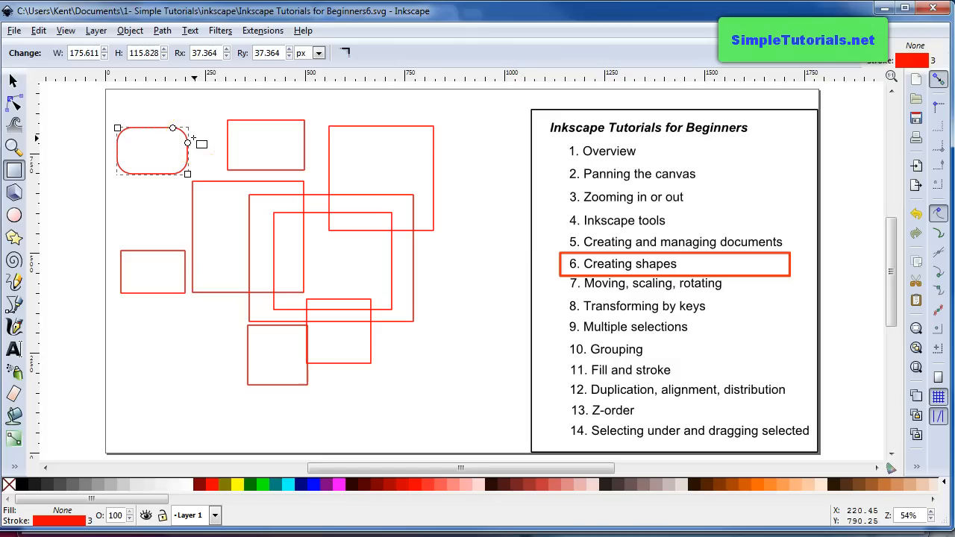
- Remove all corner rounding from the upper-left rectangle
{"action": "left_click", "coordinate": [191, 143], "text": "shift"}
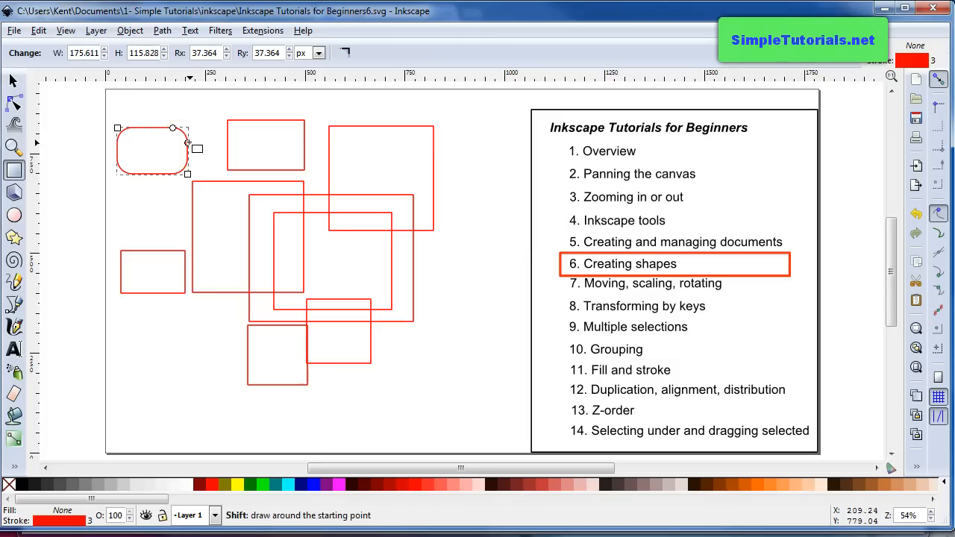
{"action": "left_click", "coordinate": [188, 142], "text": "shift"}
{"action": "left_click", "coordinate": [189, 143], "text": "shift"}
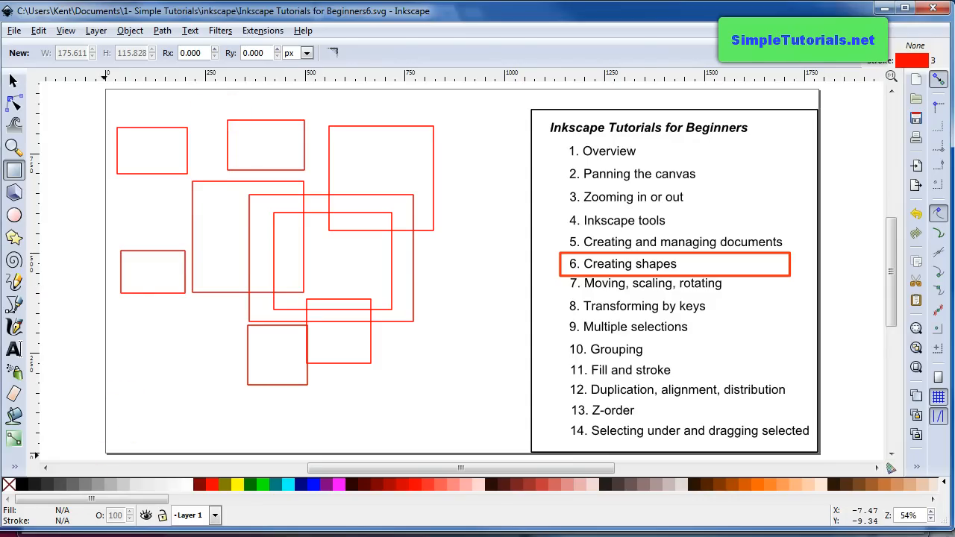
- Draw a rectangle about 275 by 187 px in the page's lower-left area, left of the small squares
{"action": "key", "text": "s"}
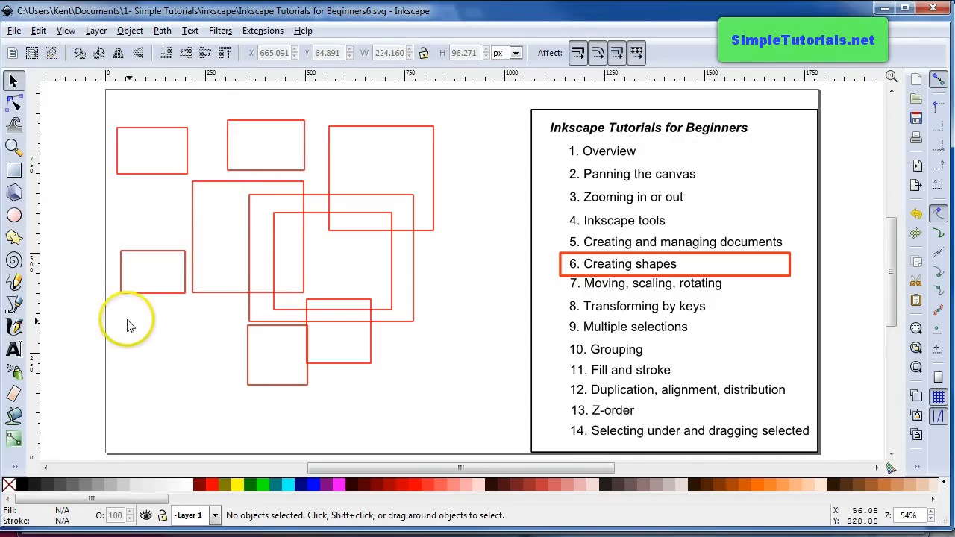
{"action": "left_click", "coordinate": [14, 169]}
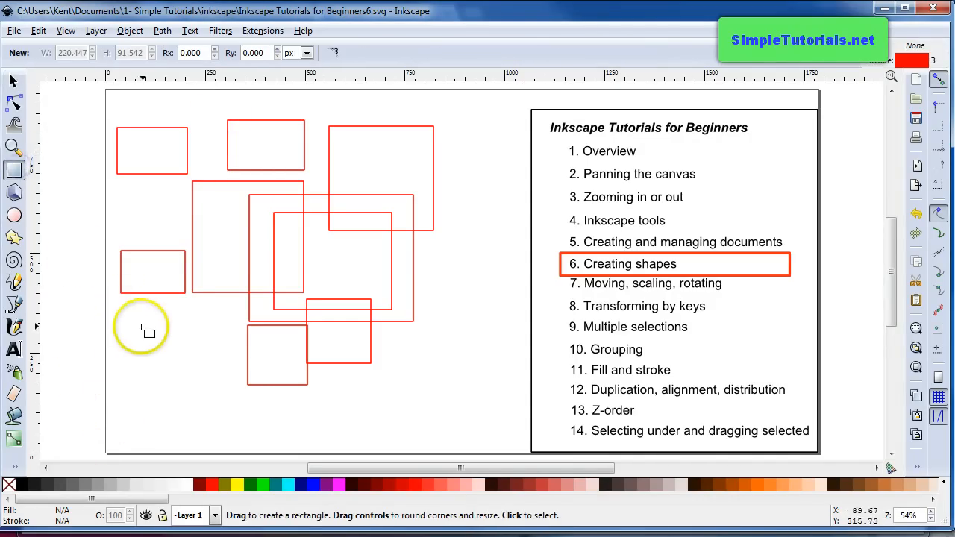
{"action": "left_click_drag", "start_coordinate": [122, 326], "coordinate": [231, 400]}
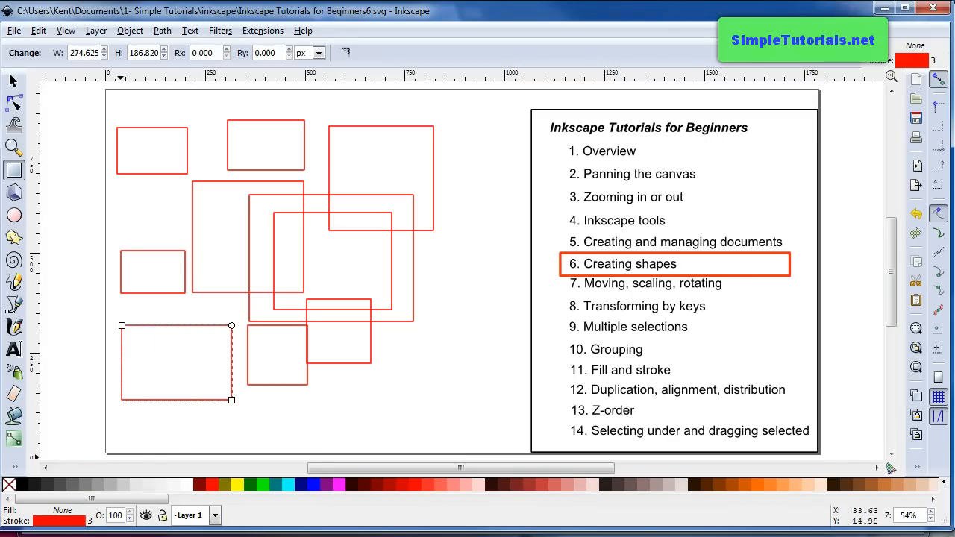
- Give the new lower-left rectangle a flat blue fill, 494dd2ff, picked on the colour wheel
{"action": "left_click", "coordinate": [63, 513]}
{"action": "left_click", "coordinate": [69, 512]}
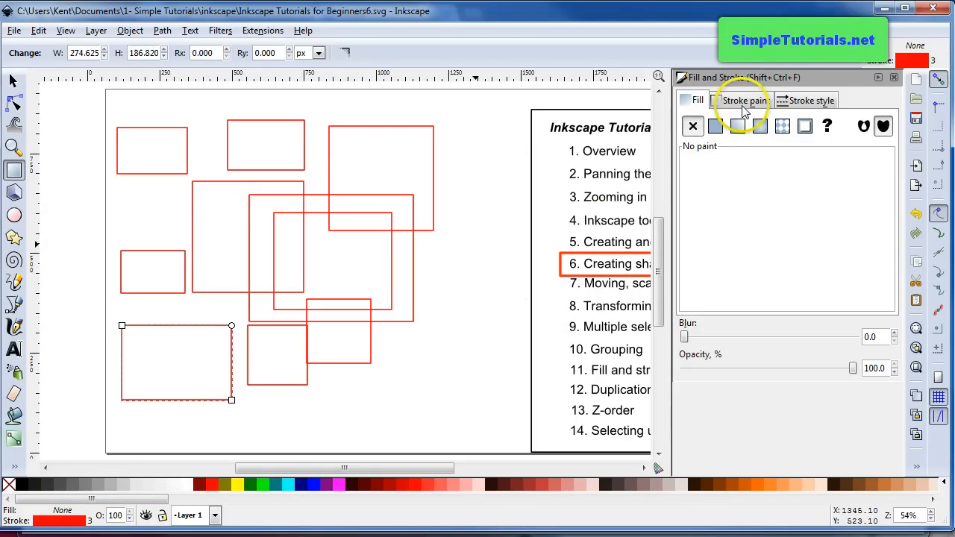
{"action": "left_click", "coordinate": [716, 127]}
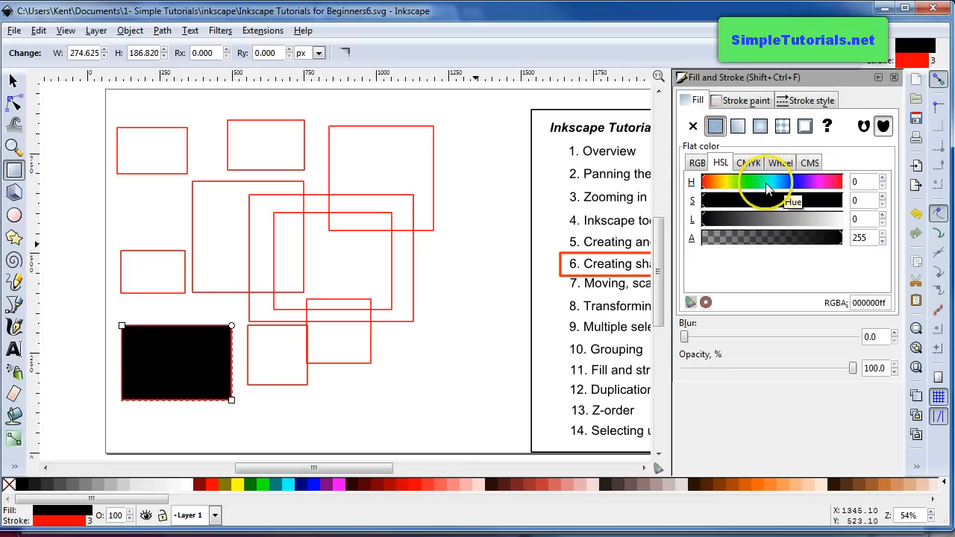
{"action": "left_click", "coordinate": [746, 166]}
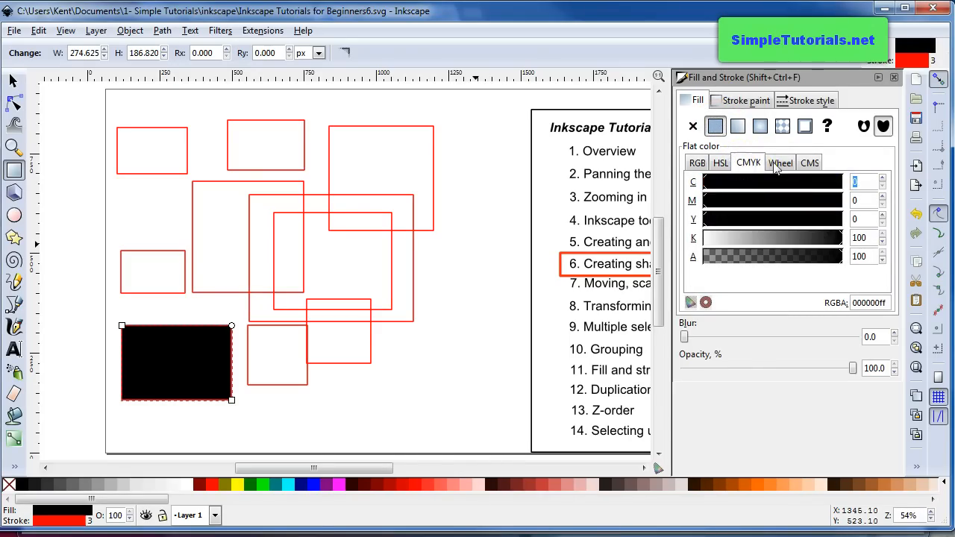
{"action": "left_click", "coordinate": [778, 163]}
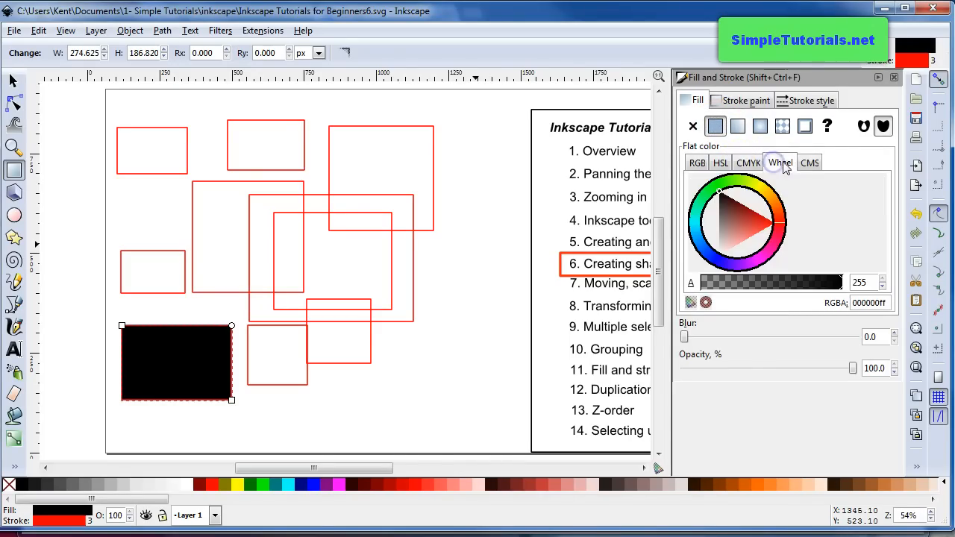
{"action": "left_click", "coordinate": [768, 227]}
{"action": "left_click", "coordinate": [755, 233]}
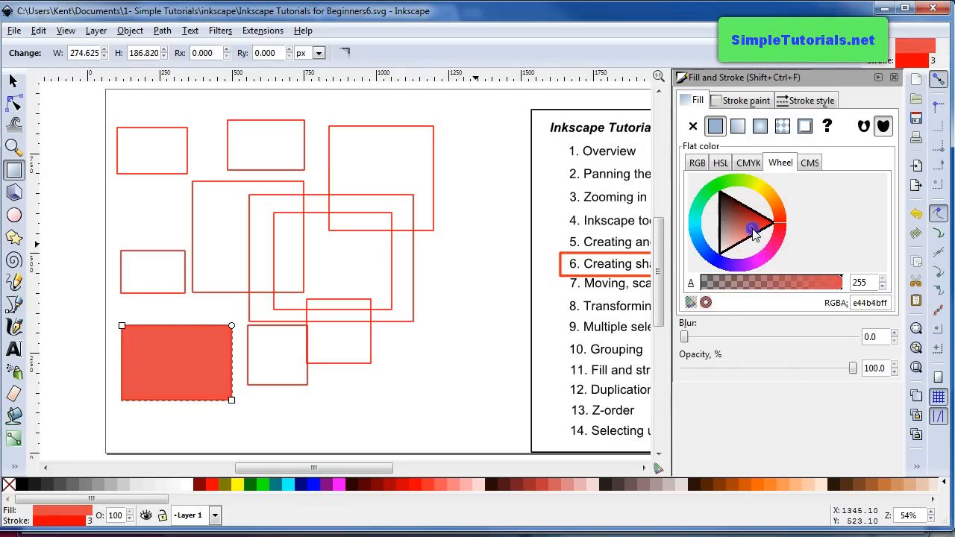
{"action": "mouse_move", "coordinate": [763, 227]}
{"action": "left_mouse_down"}
{"action": "mouse_move", "coordinate": [780, 228]}
{"action": "mouse_move", "coordinate": [774, 252]}
{"action": "mouse_move", "coordinate": [724, 273]}
{"action": "mouse_move", "coordinate": [715, 267]}
{"action": "mouse_move", "coordinate": [735, 240]}
{"action": "mouse_move", "coordinate": [728, 233]}
{"action": "left_mouse_up"}
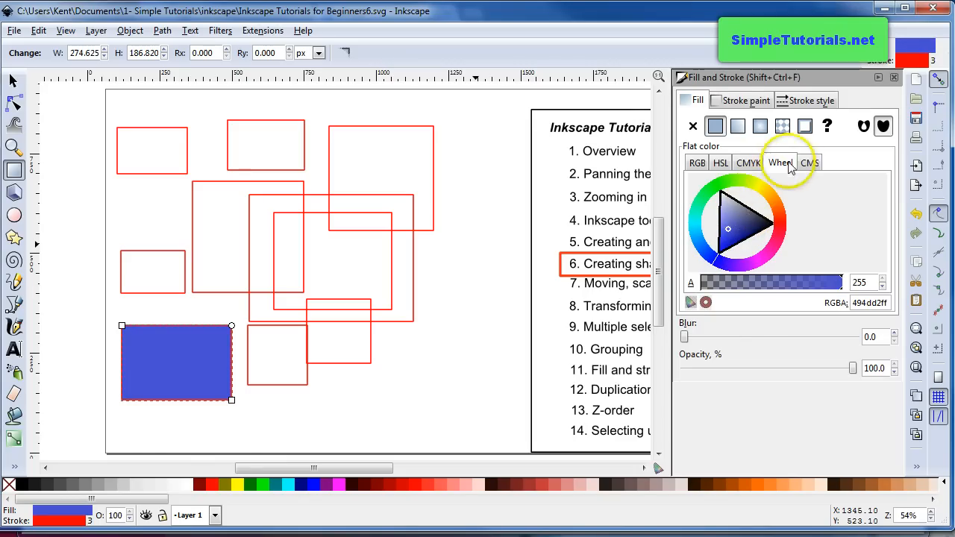
- Change the lower-left rectangle's fill to a linear gradient running diagonally from below its lower-left edge to above its upper-right edge
{"action": "left_click", "coordinate": [720, 162]}
{"action": "left_click", "coordinate": [738, 127]}
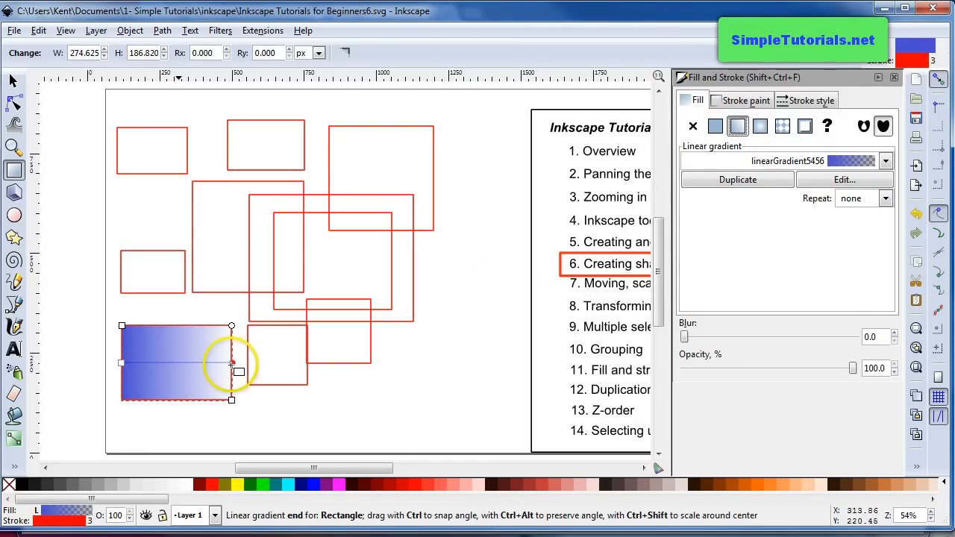
{"action": "mouse_move", "coordinate": [232, 362]}
{"action": "left_mouse_down"}
{"action": "mouse_move", "coordinate": [207, 332]}
{"action": "mouse_move", "coordinate": [215, 302]}
{"action": "left_mouse_up"}
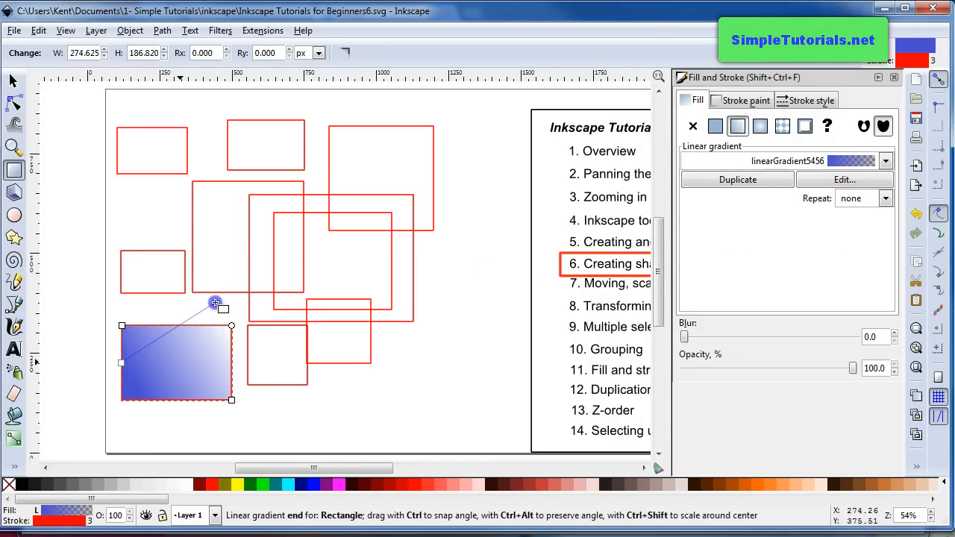
{"action": "left_click_drag", "start_coordinate": [122, 362], "coordinate": [142, 404]}
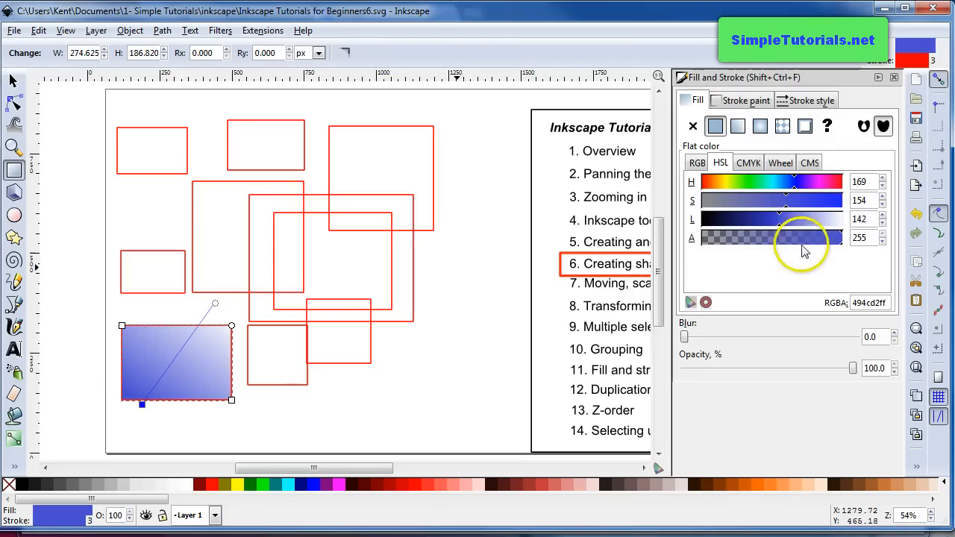
- Set the lower-left rectangle's stroke width to 3.8 px, with a round join and round cap
{"action": "left_click", "coordinate": [806, 102]}
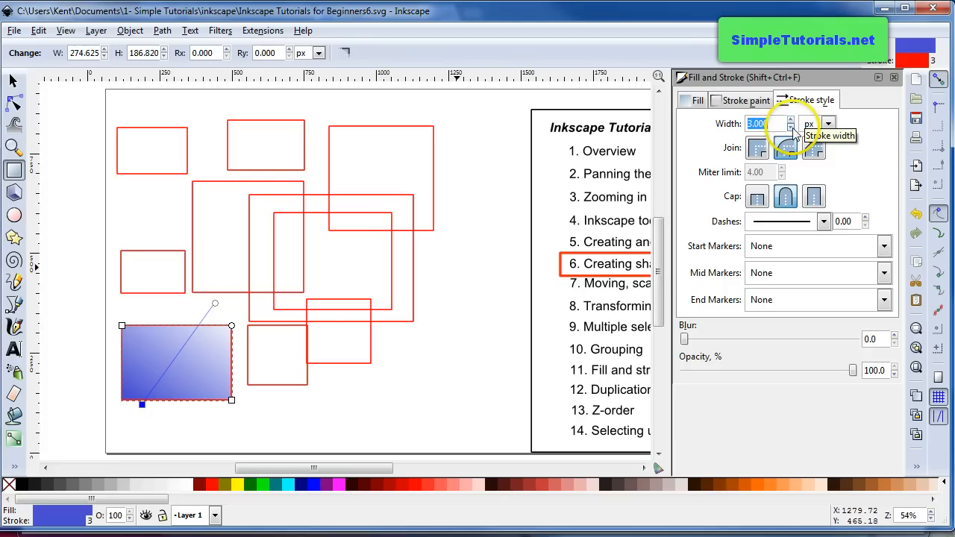
{"action": "left_click", "coordinate": [791, 122]}
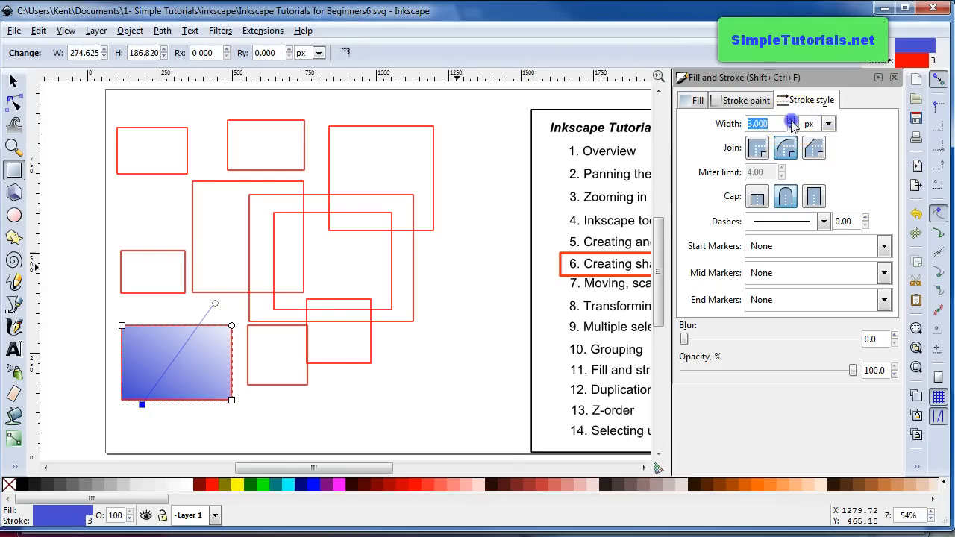
{"action": "double_click", "coordinate": [792, 122]}
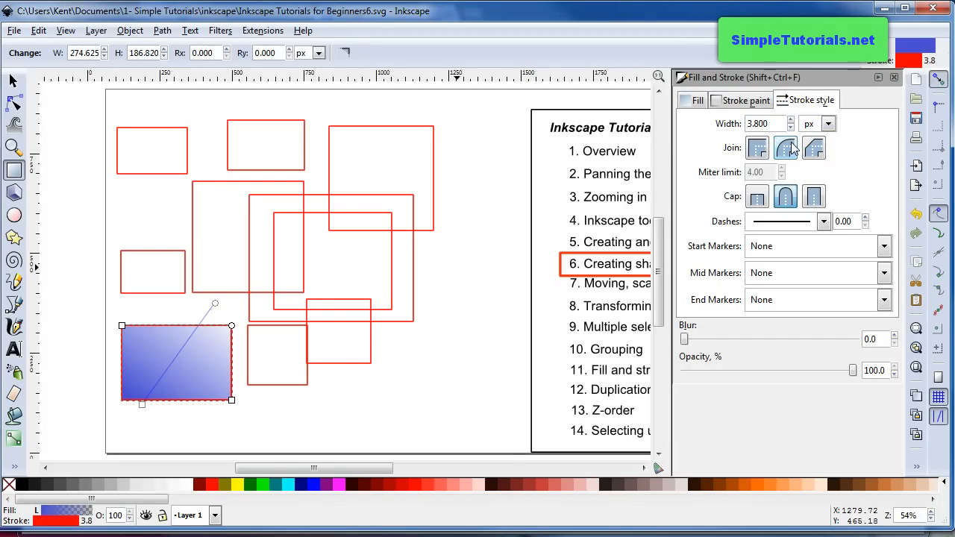
{"action": "left_click", "coordinate": [793, 149]}
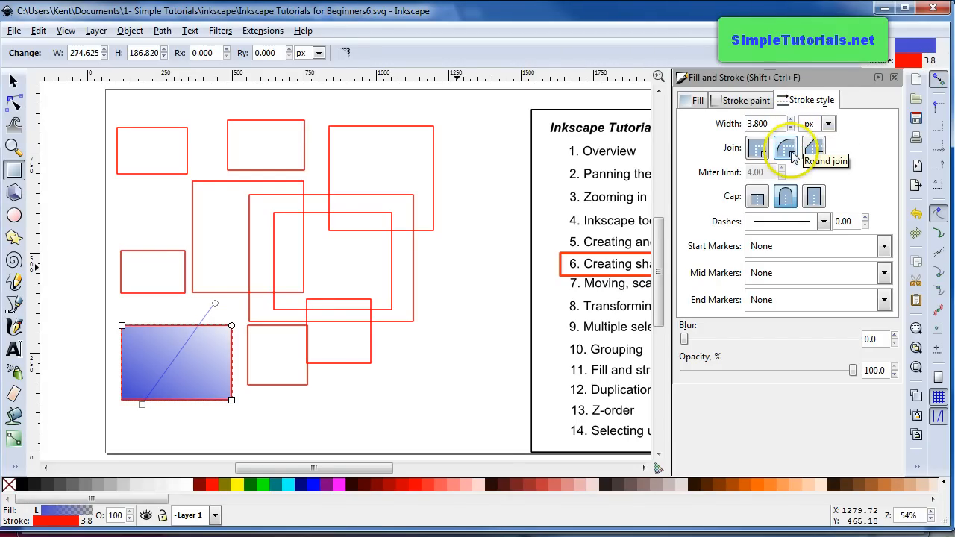
{"action": "left_click", "coordinate": [786, 197]}
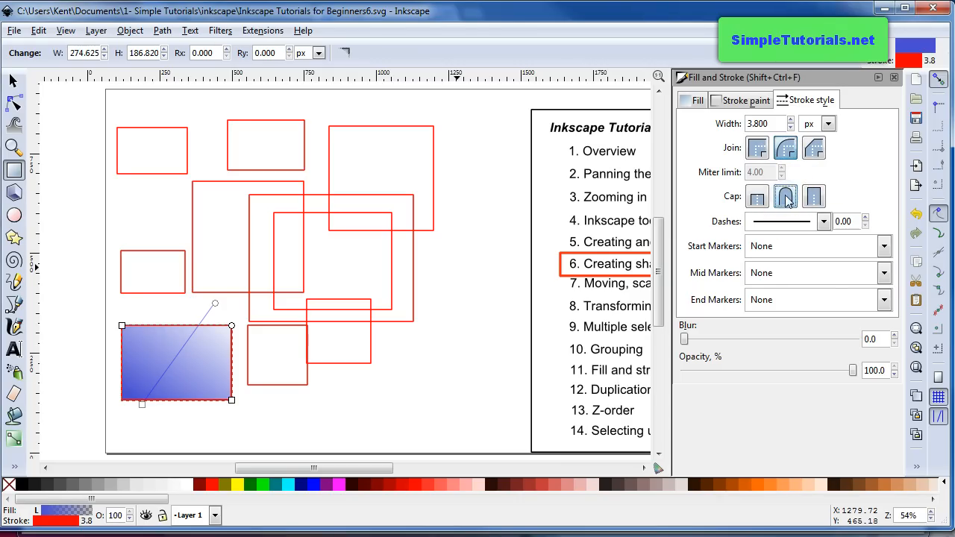
{"action": "left_click", "coordinate": [786, 149]}
{"action": "left_click", "coordinate": [787, 198]}
{"action": "left_click", "coordinate": [786, 149]}
{"action": "left_click", "coordinate": [787, 200]}
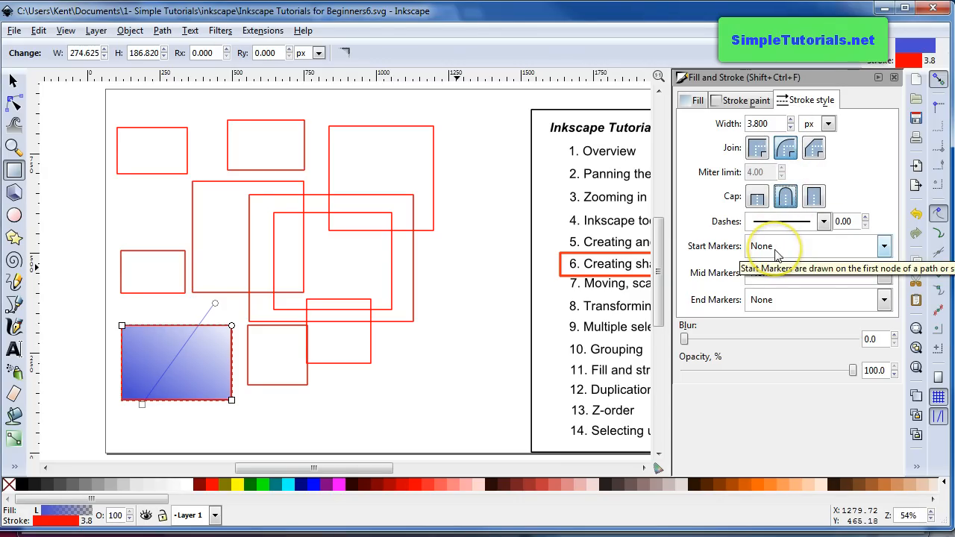
{"action": "left_click", "coordinate": [789, 197]}
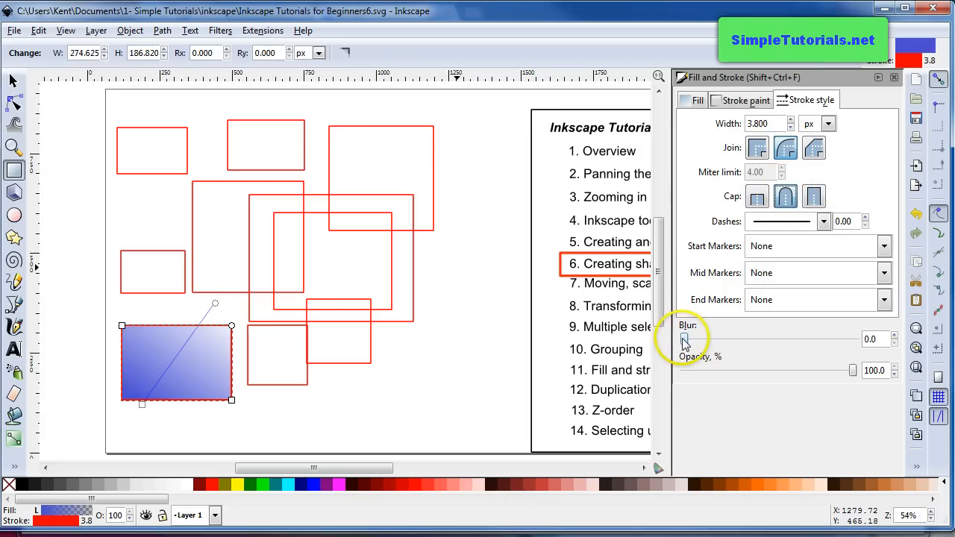
- Lower the lower-left rectangle's opacity to 54% and keep its blur at 0
{"action": "mouse_move", "coordinate": [684, 340]}
{"action": "left_mouse_down"}
{"action": "mouse_move", "coordinate": [697, 341]}
{"action": "mouse_move", "coordinate": [662, 344]}
{"action": "left_mouse_up"}
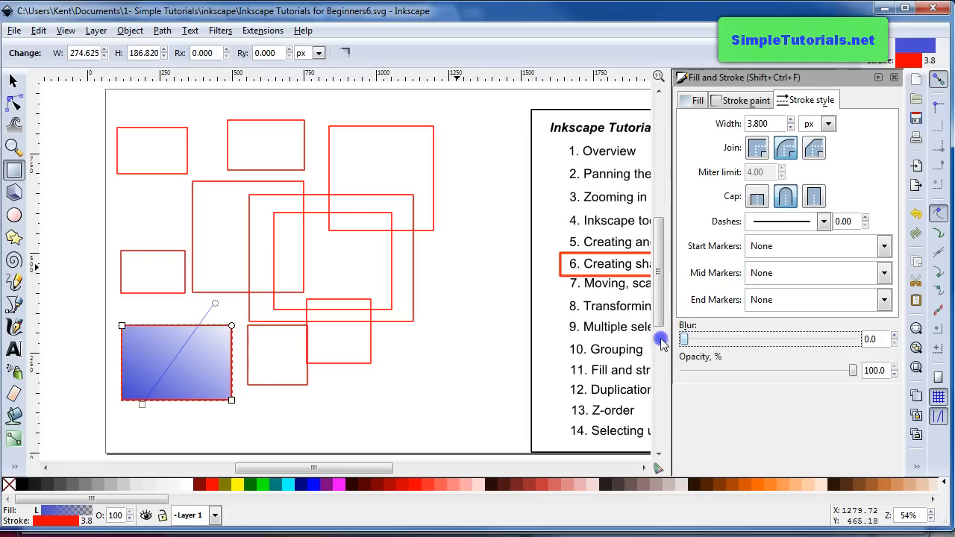
{"action": "left_click", "coordinate": [852, 371]}
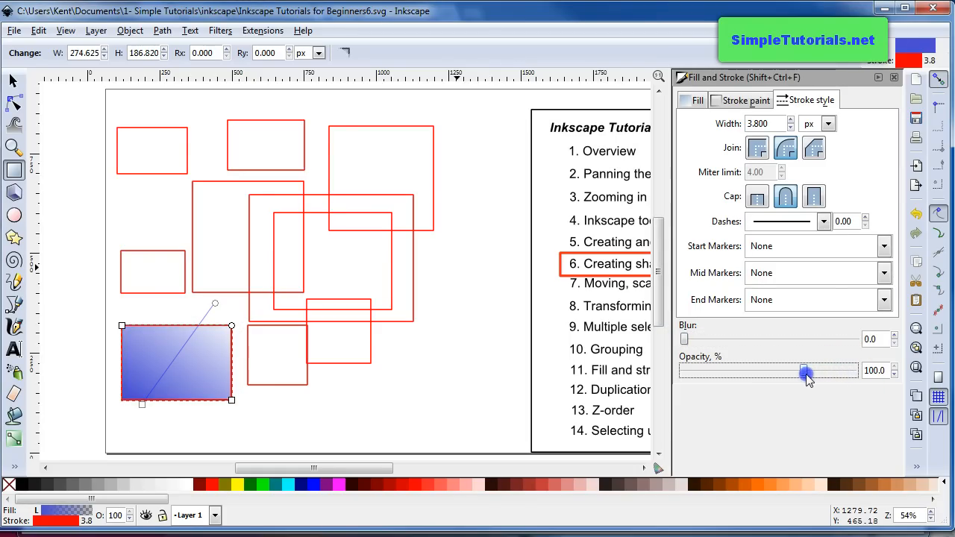
{"action": "left_click_drag", "start_coordinate": [776, 379], "coordinate": [774, 378]}
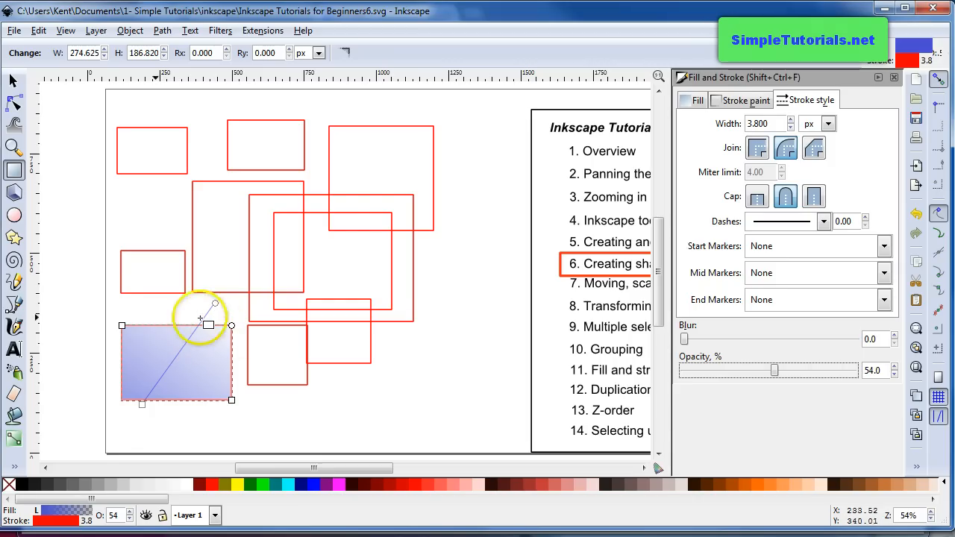
- Move the semi-transparent rectangle up to about X 41, Y 166 px and give it a flat colour fill
{"action": "left_click", "coordinate": [12, 80]}
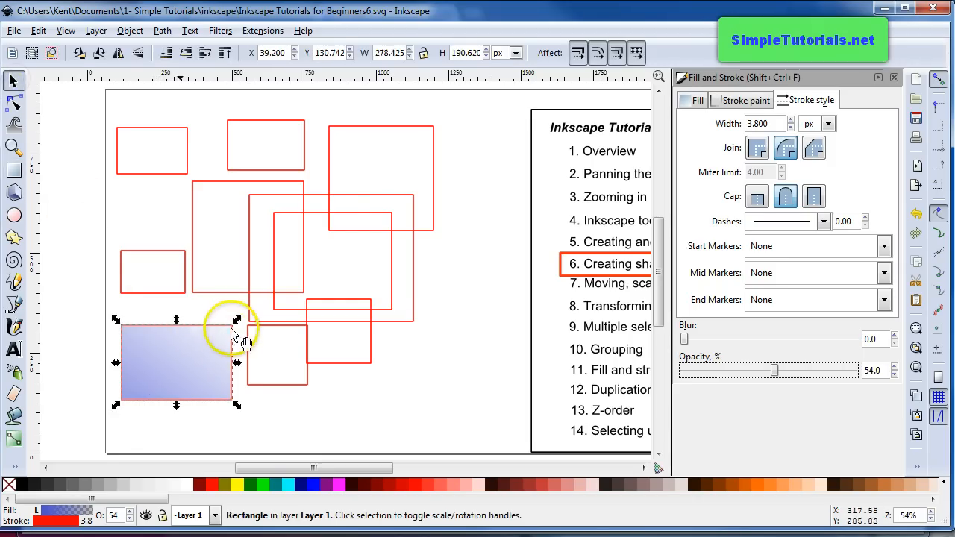
{"action": "mouse_move", "coordinate": [226, 324]}
{"action": "left_mouse_down"}
{"action": "mouse_move", "coordinate": [277, 322]}
{"action": "mouse_move", "coordinate": [276, 314]}
{"action": "mouse_move", "coordinate": [227, 310]}
{"action": "left_mouse_up"}
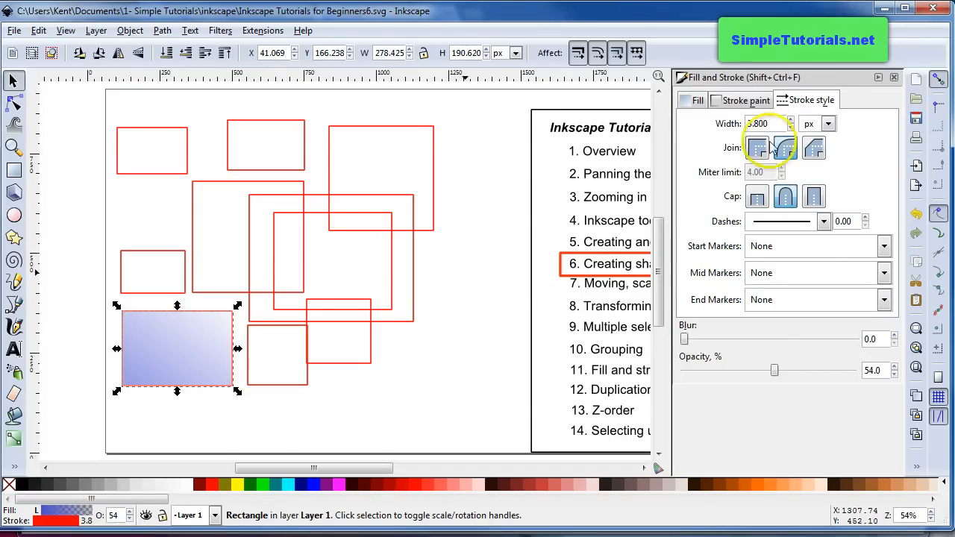
{"action": "left_click", "coordinate": [701, 100]}
{"action": "left_click", "coordinate": [714, 125]}
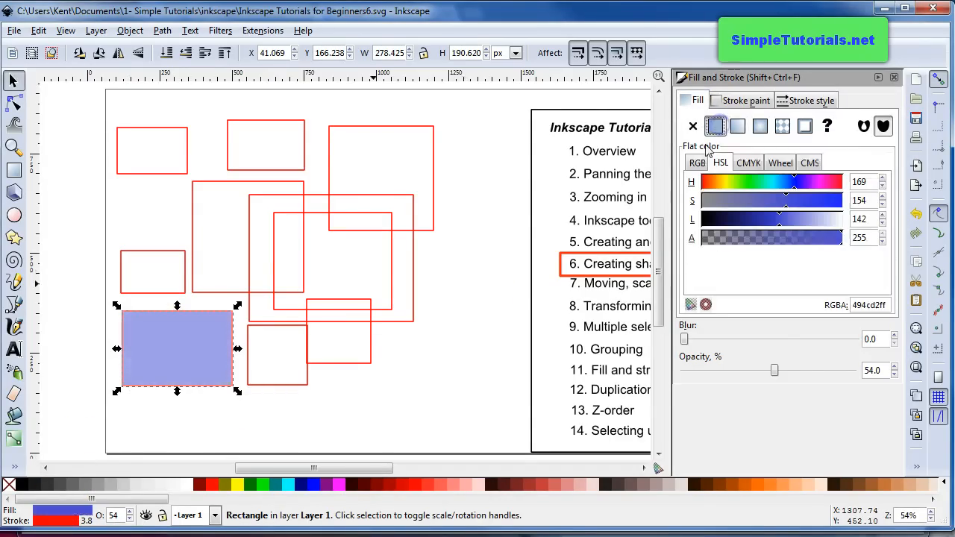
- Set the lower-left rectangle's fill to white and remove that fill again, leaving it without paint
{"action": "right_click", "coordinate": [56, 516]}
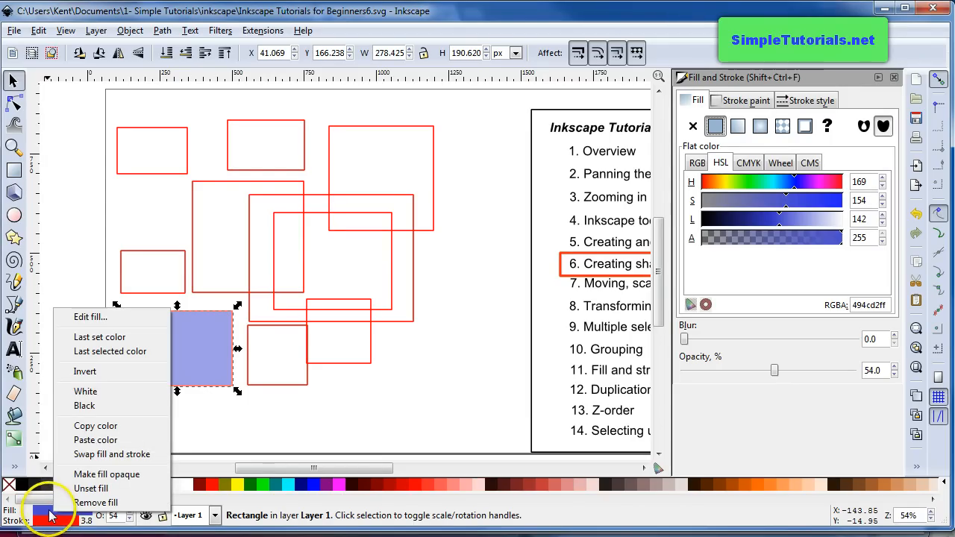
{"action": "left_click", "coordinate": [95, 391]}
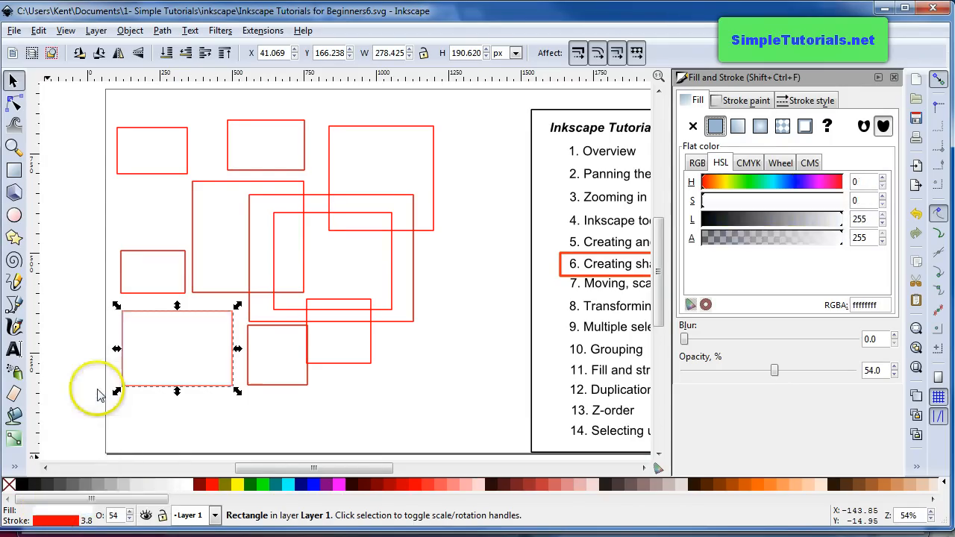
{"action": "right_click", "coordinate": [58, 517]}
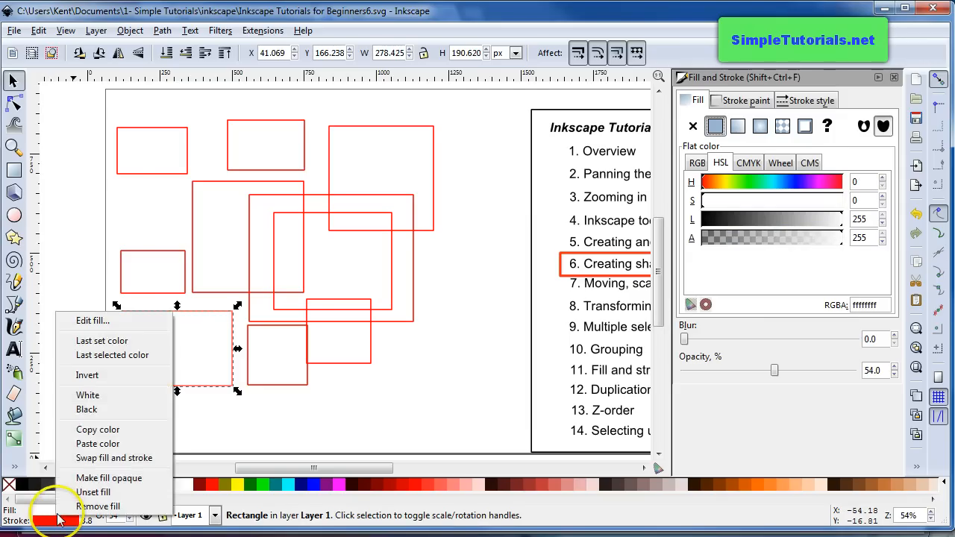
{"action": "left_click", "coordinate": [98, 505]}
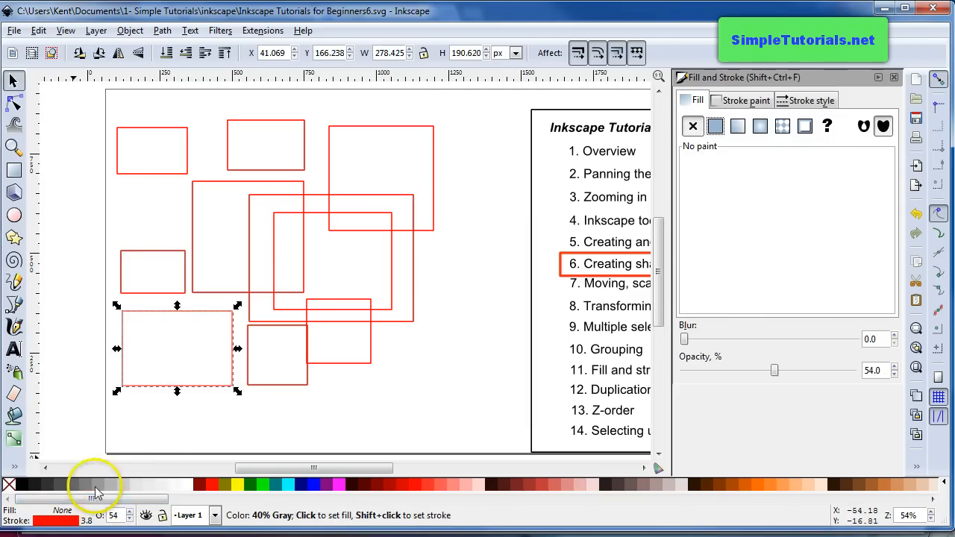
{"action": "right_click", "coordinate": [64, 515]}
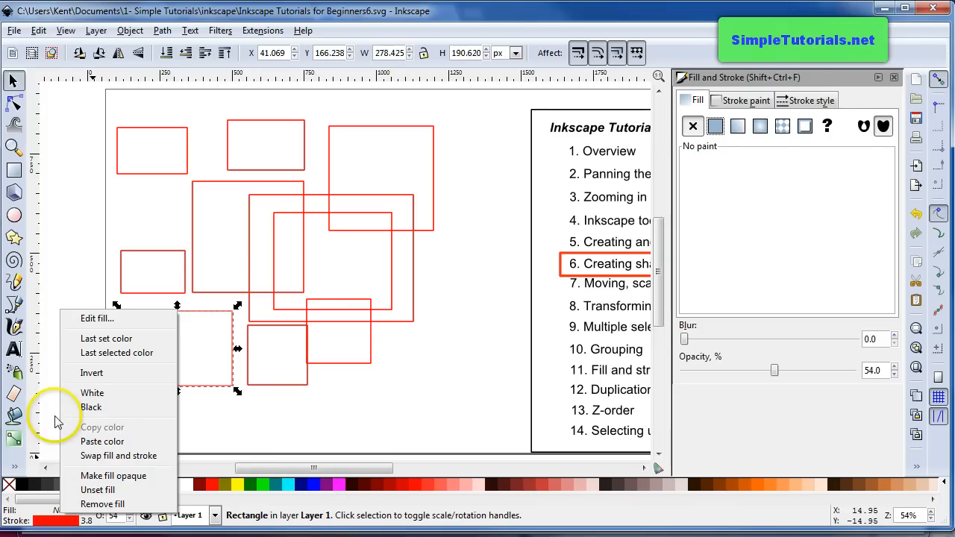
{"action": "left_click", "coordinate": [109, 443]}
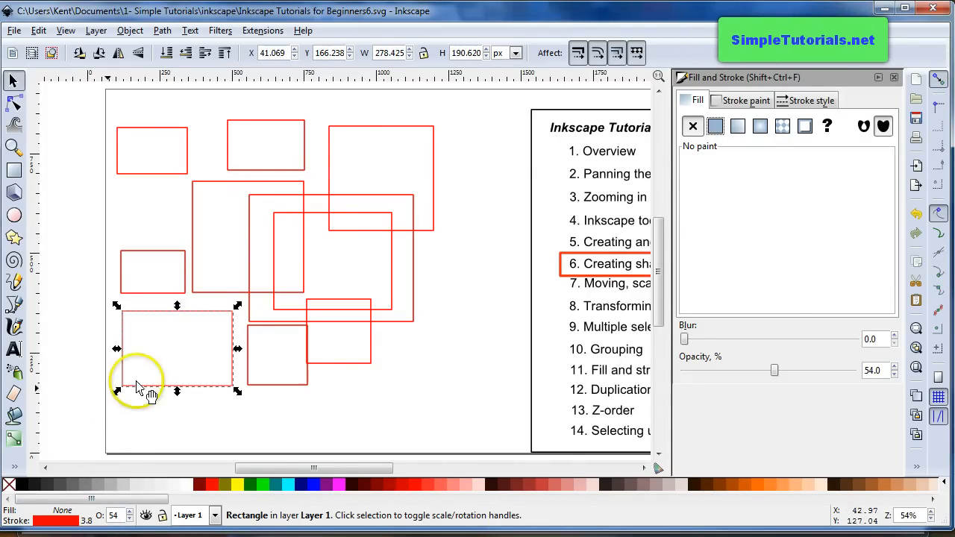
- Set the lower-left rectangle's stroke width to 6 px and raise its opacity to 100%
{"action": "right_click", "coordinate": [88, 521]}
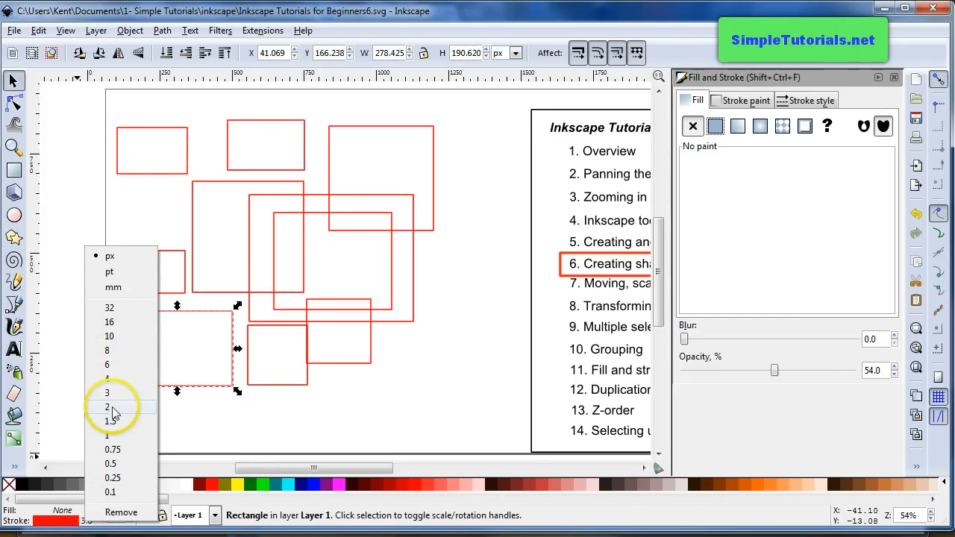
{"action": "left_click", "coordinate": [110, 364]}
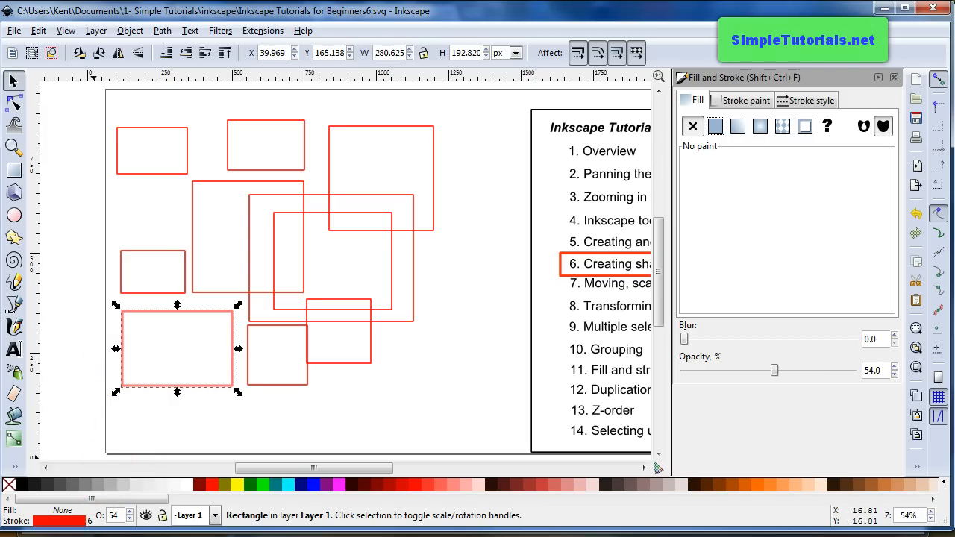
{"action": "left_click", "coordinate": [130, 512]}
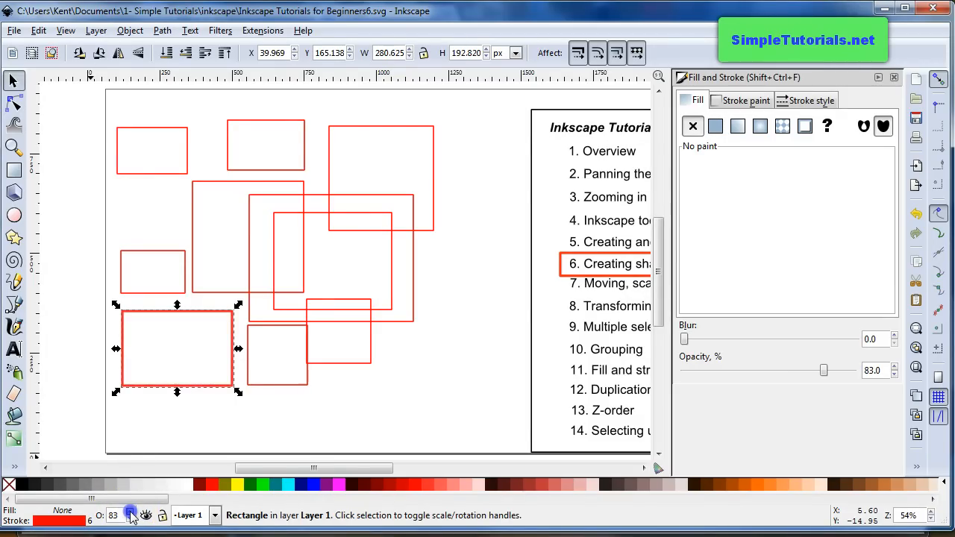
{"action": "left_click", "coordinate": [131, 513]}
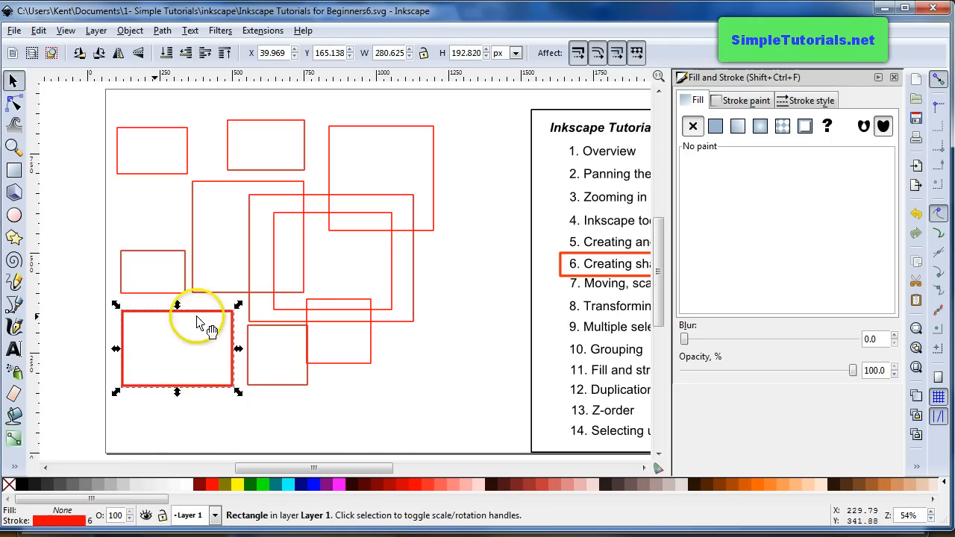
- Move the lower-left rectangle slightly down and right to about X 49, Y 154 px and fill it with white
{"action": "left_click_drag", "start_coordinate": [198, 310], "coordinate": [214, 324]}
{"action": "left_click", "coordinate": [187, 485]}
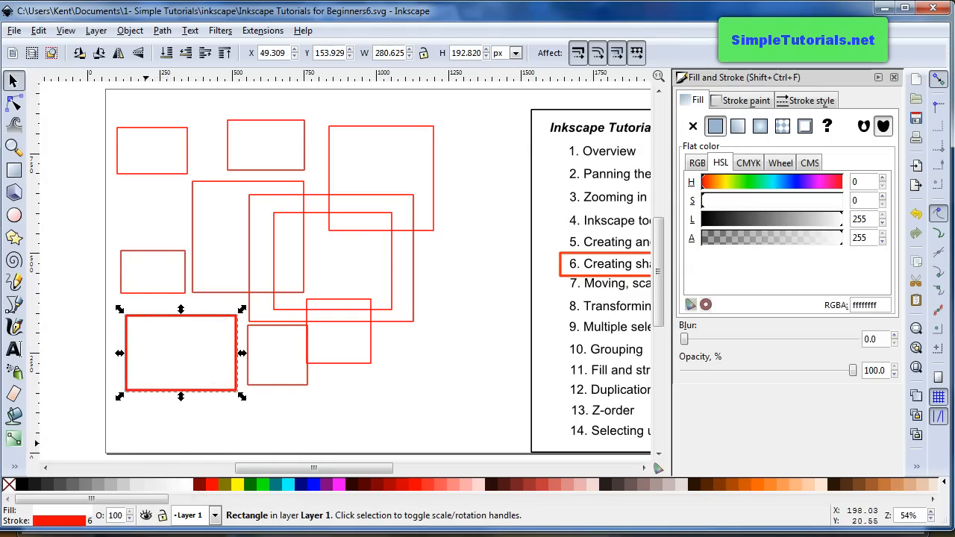
- Move the small rectangle above it to about X 40, Y 408 px and try several palette fills, ending with purple (#800080)
{"action": "key", "text": "Tab"}
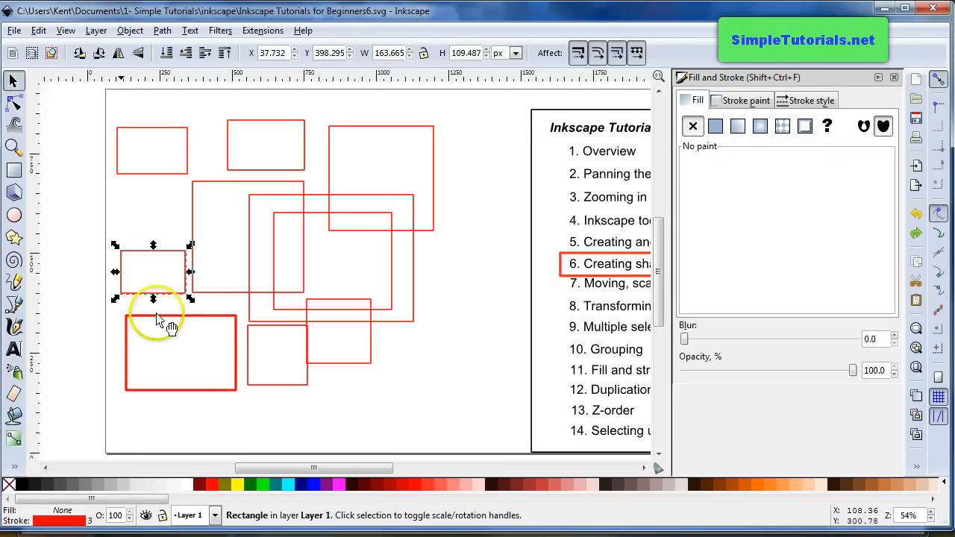
{"action": "left_click_drag", "start_coordinate": [168, 250], "coordinate": [171, 245]}
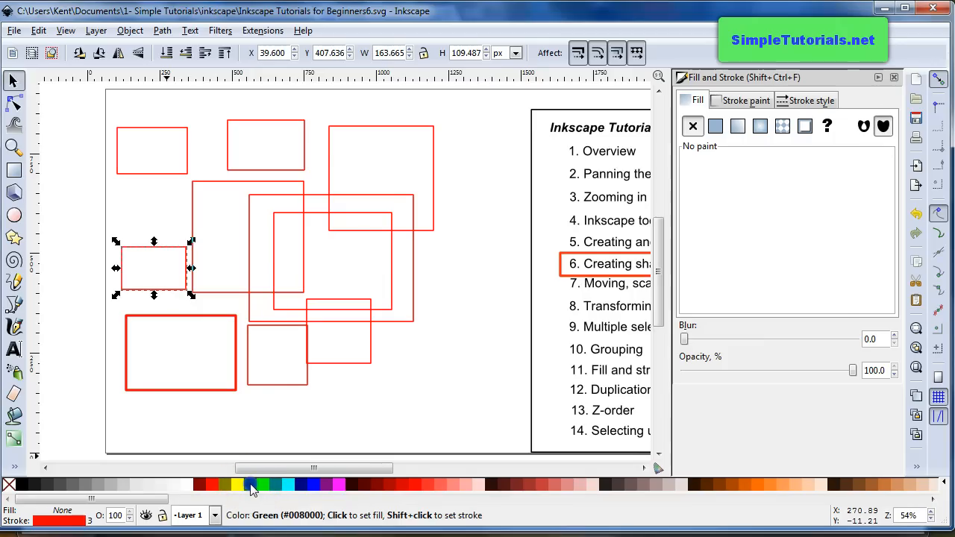
{"action": "left_click", "coordinate": [247, 487]}
{"action": "left_click", "coordinate": [273, 486]}
{"action": "left_click", "coordinate": [287, 486]}
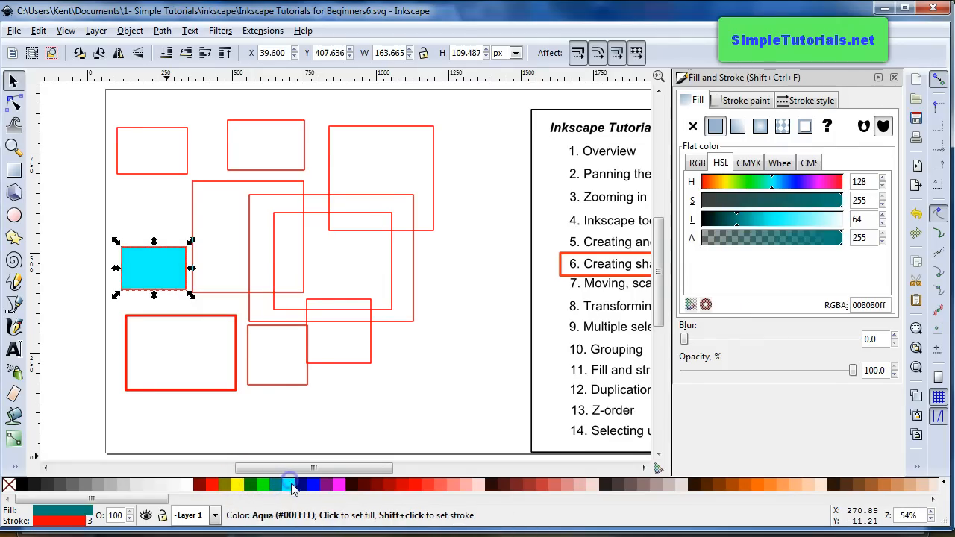
{"action": "left_click", "coordinate": [301, 486]}
{"action": "left_click", "coordinate": [325, 487]}
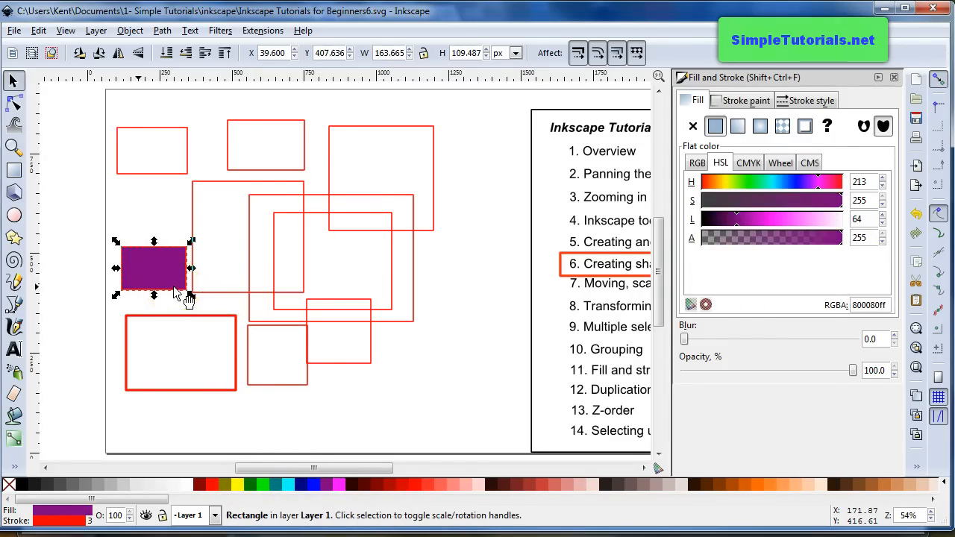
- Try several palette colours on the purple rectangle's stroke, ending with bright green, and deselect the rectangle
{"action": "key", "text": "shift"}
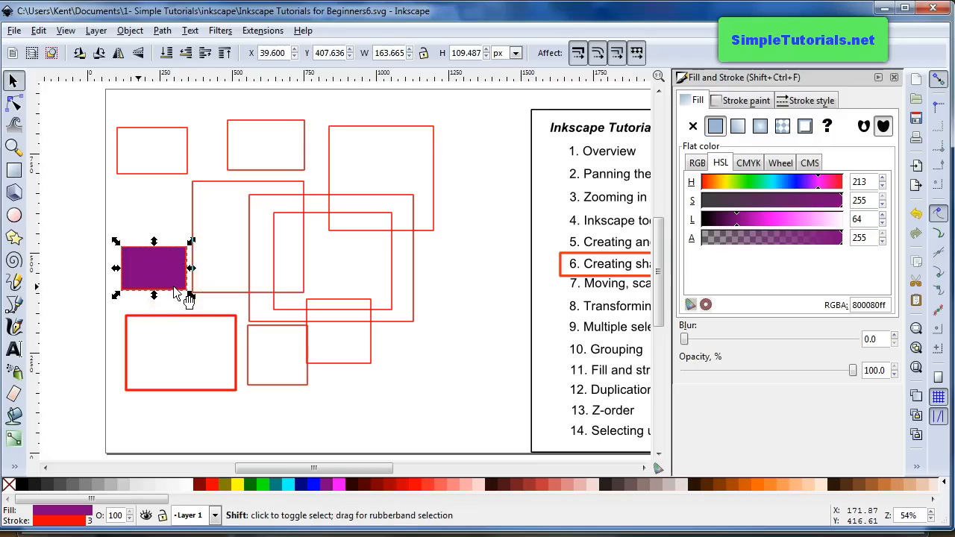
{"action": "left_click", "coordinate": [312, 487], "text": "shift"}
{"action": "left_click", "coordinate": [300, 486], "text": "shift"}
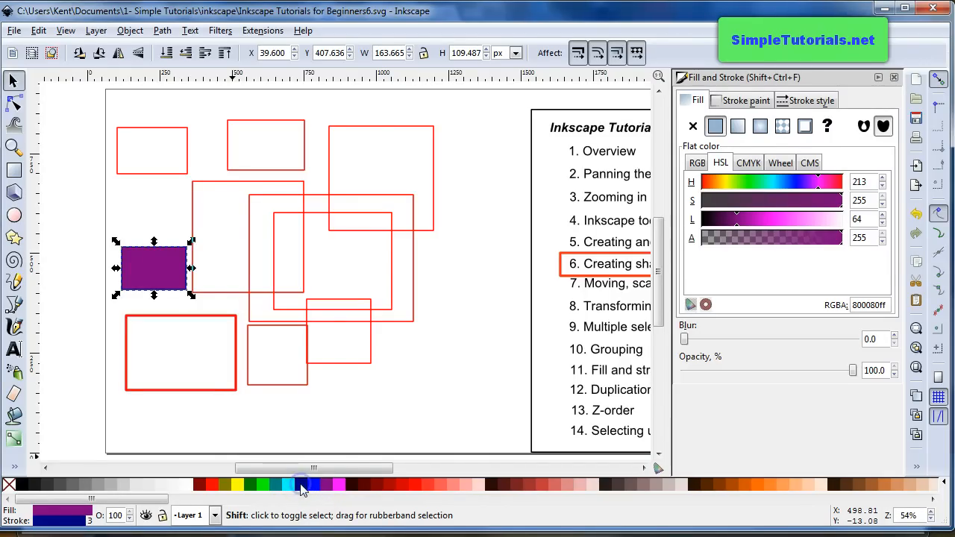
{"action": "left_click", "coordinate": [371, 486], "text": "shift"}
{"action": "left_click", "coordinate": [427, 487], "text": "shift"}
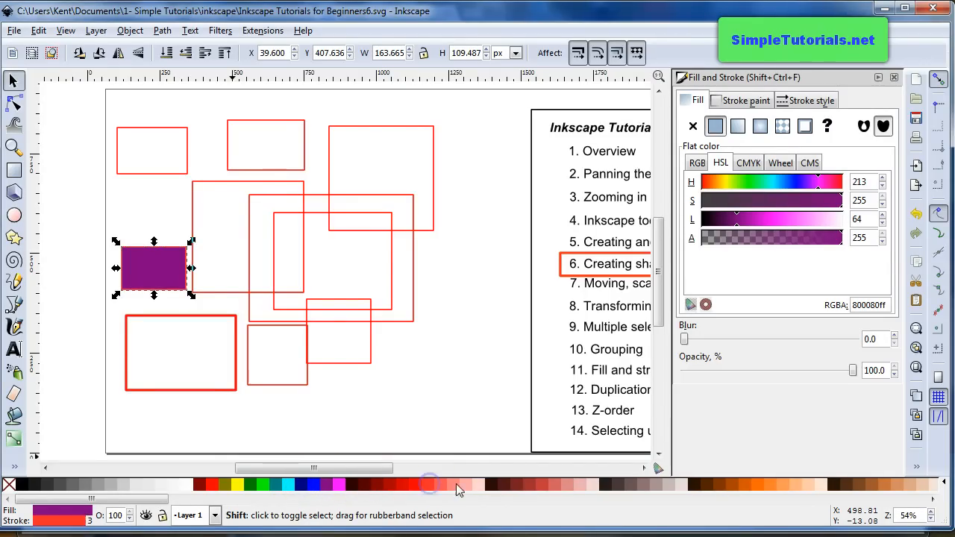
{"action": "left_click", "coordinate": [458, 487], "text": "shift"}
{"action": "left_click", "coordinate": [485, 486], "text": "shift"}
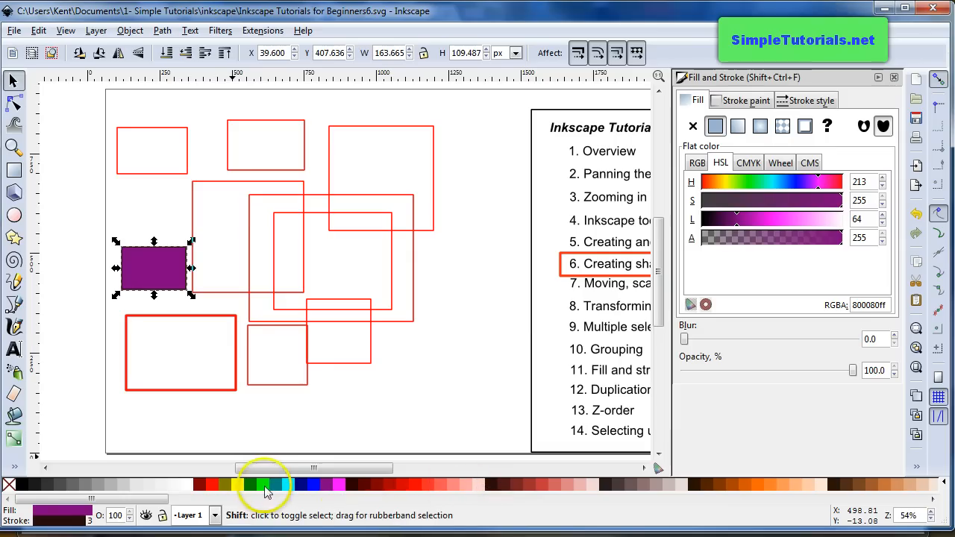
{"action": "left_click", "coordinate": [265, 486], "text": "shift"}
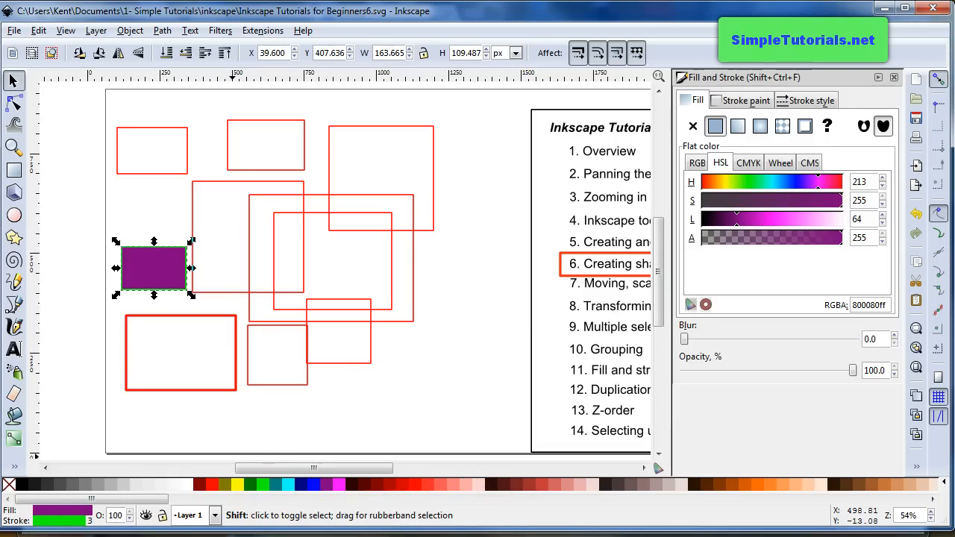
{"action": "left_click", "coordinate": [177, 304]}
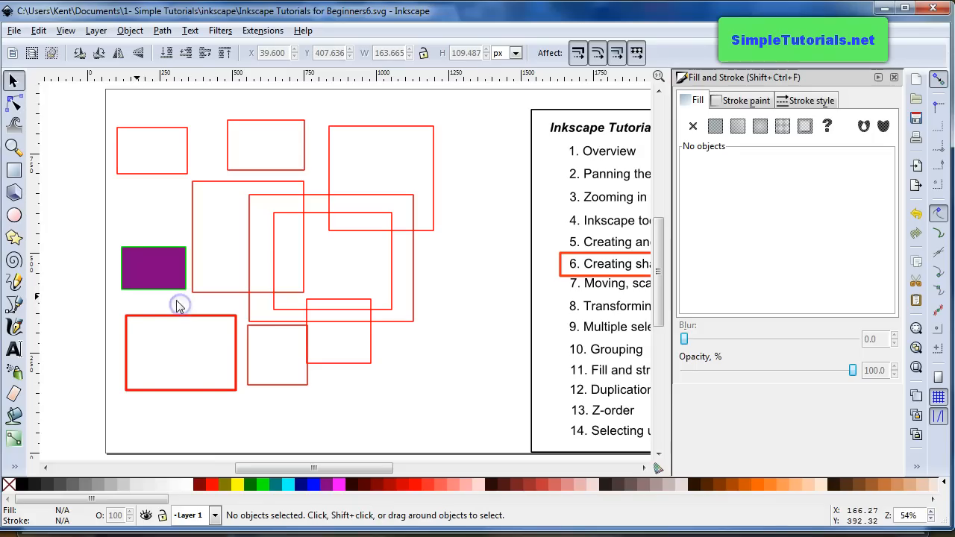
{"action": "left_click", "coordinate": [152, 246]}
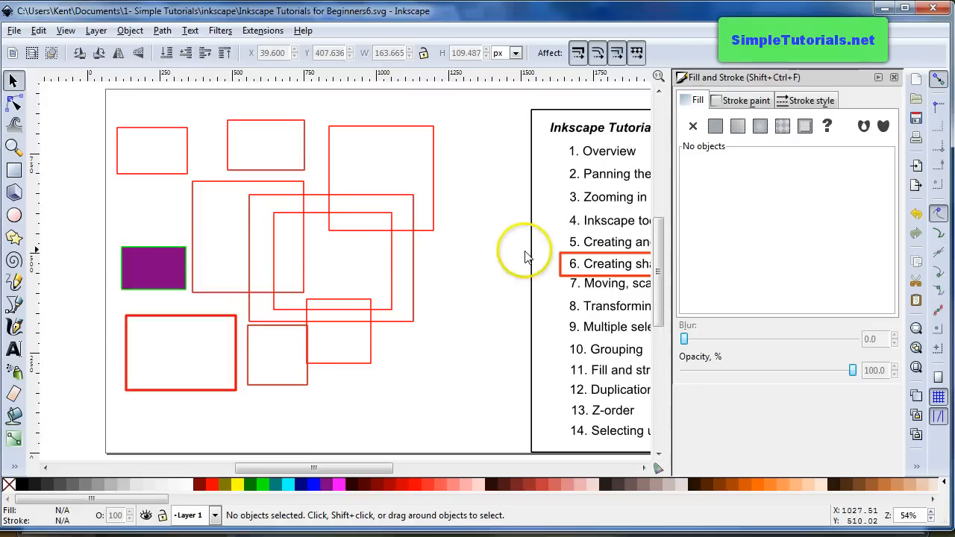